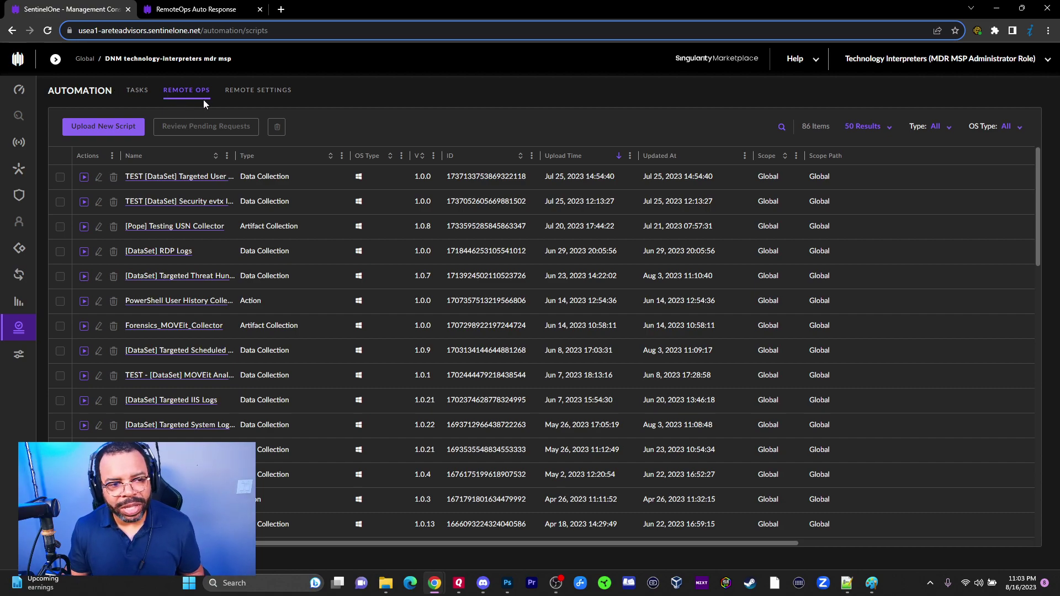
Start a new script upload named 'Script 1' and give it a description
{"action": "left_click", "coordinate": [108, 127]}
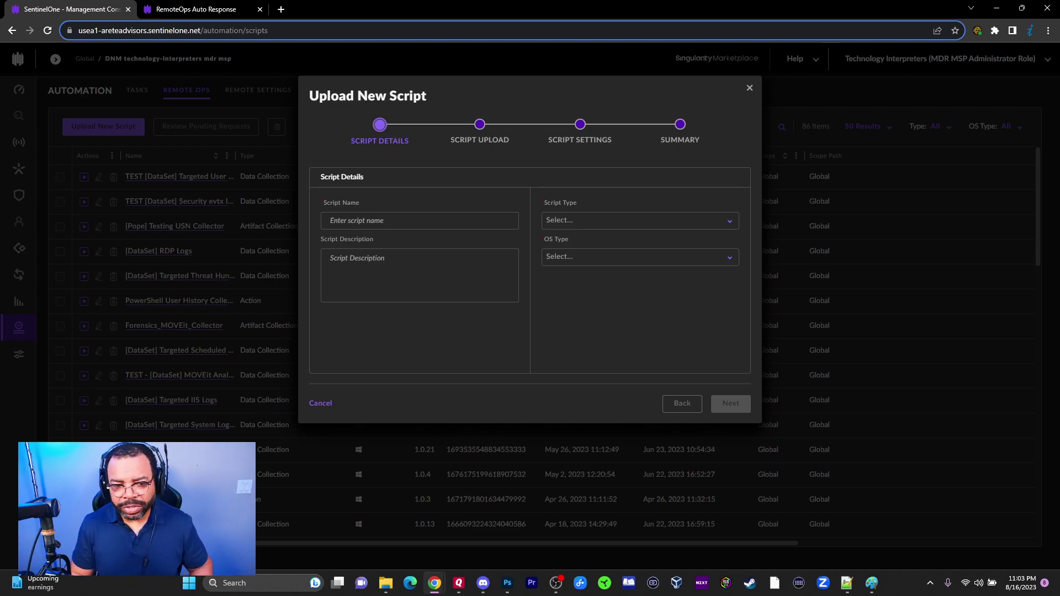
{"action": "type", "text": "S"}
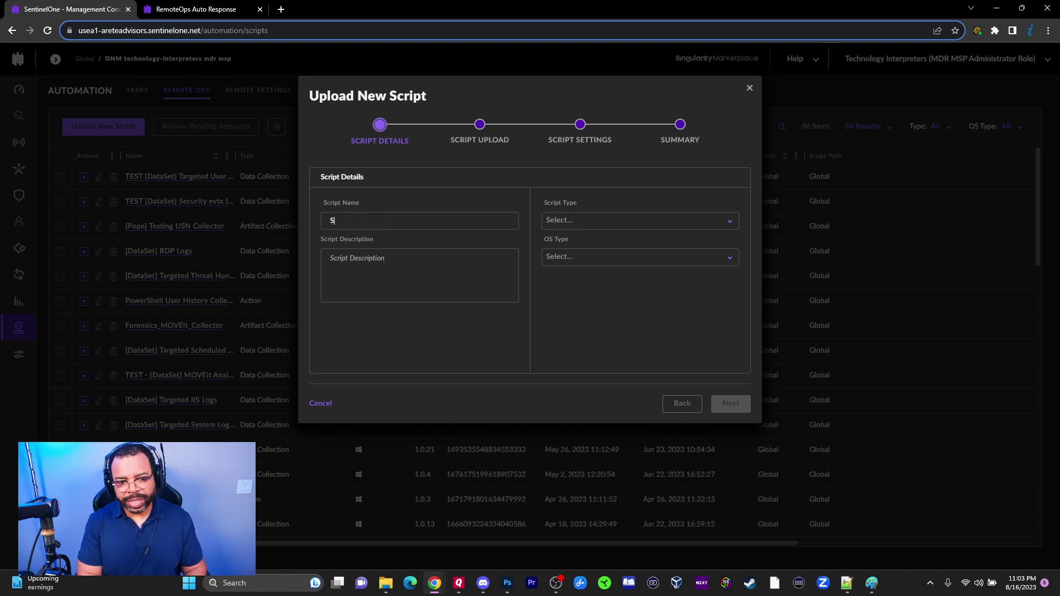
{"action": "type", "text": "cript 1"}
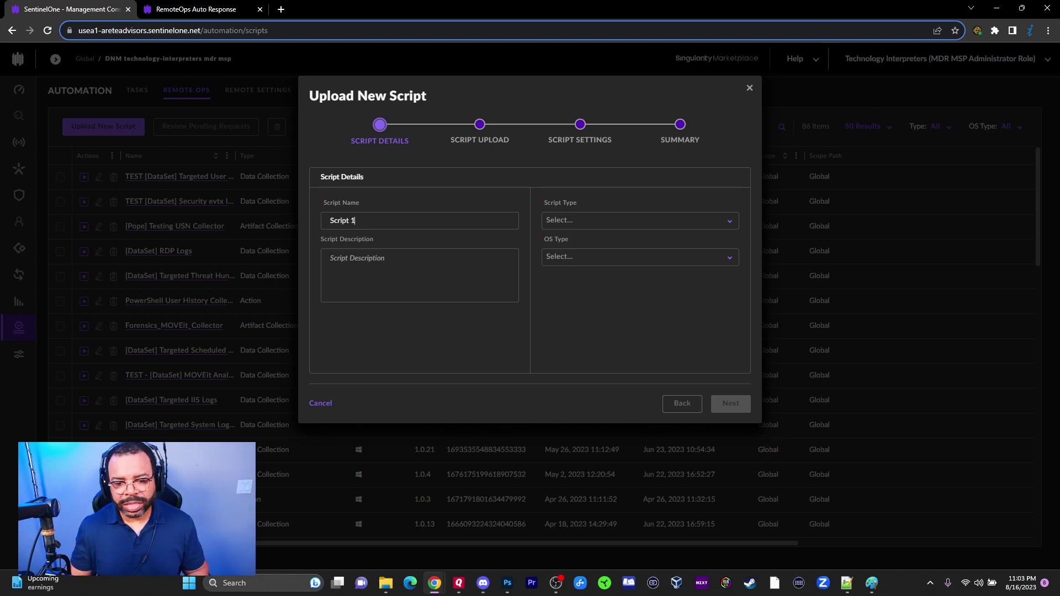
{"action": "left_click", "coordinate": [470, 282]}
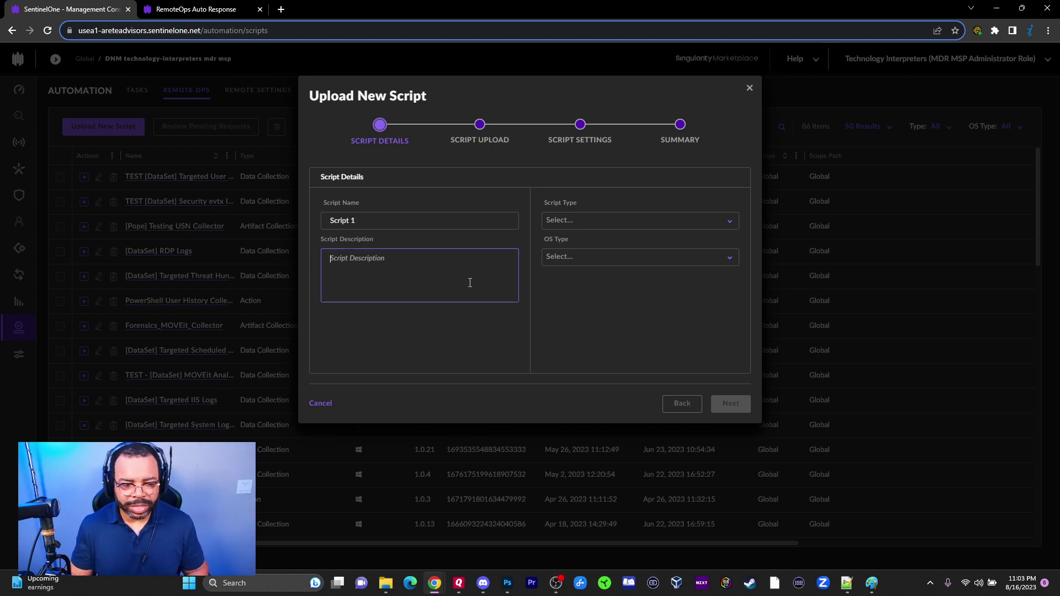
{"action": "type", "text": "Desc"}
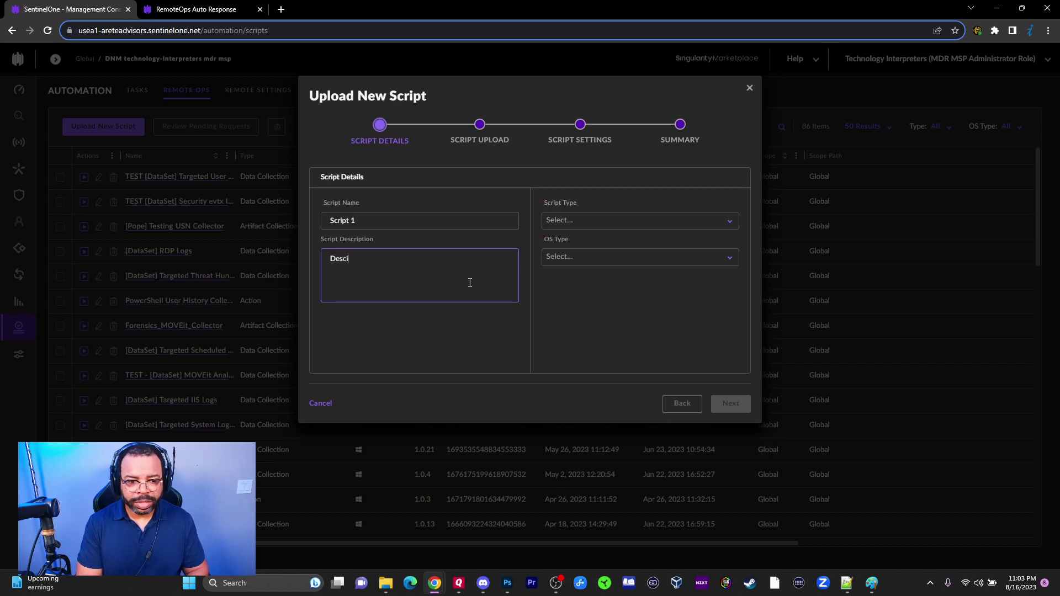
{"action": "type", "text": "ription"}
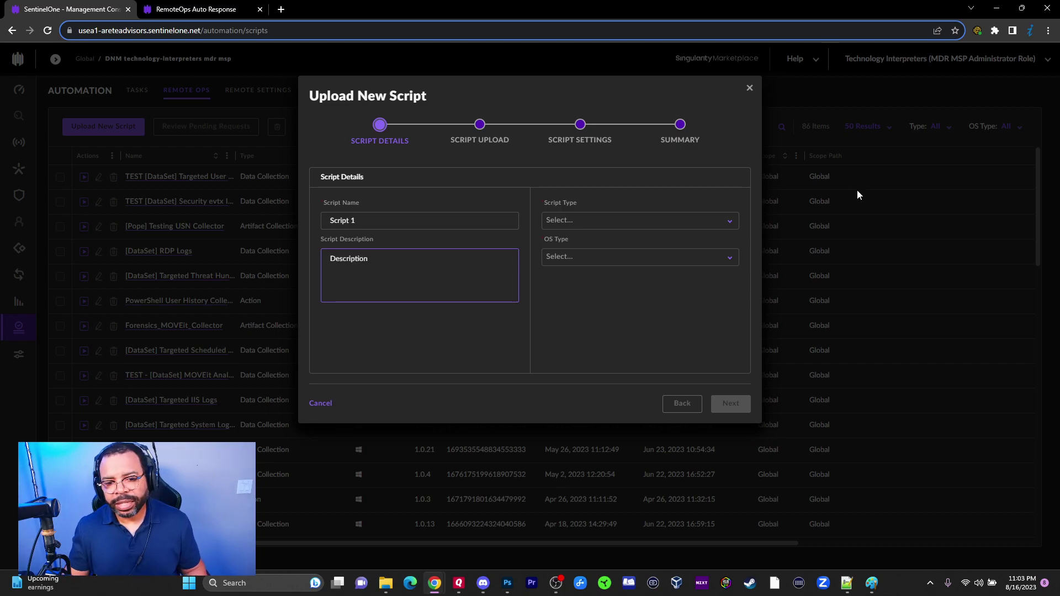
Set the script type to Action and target Linux, Mac and Windows
{"action": "left_click", "coordinate": [610, 224]}
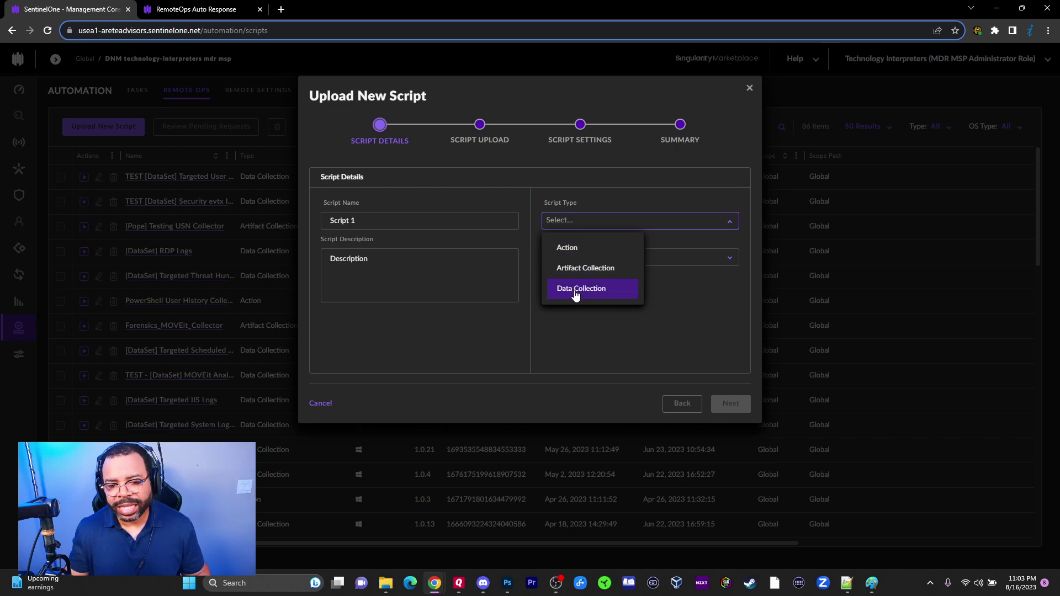
{"action": "left_click", "coordinate": [569, 247]}
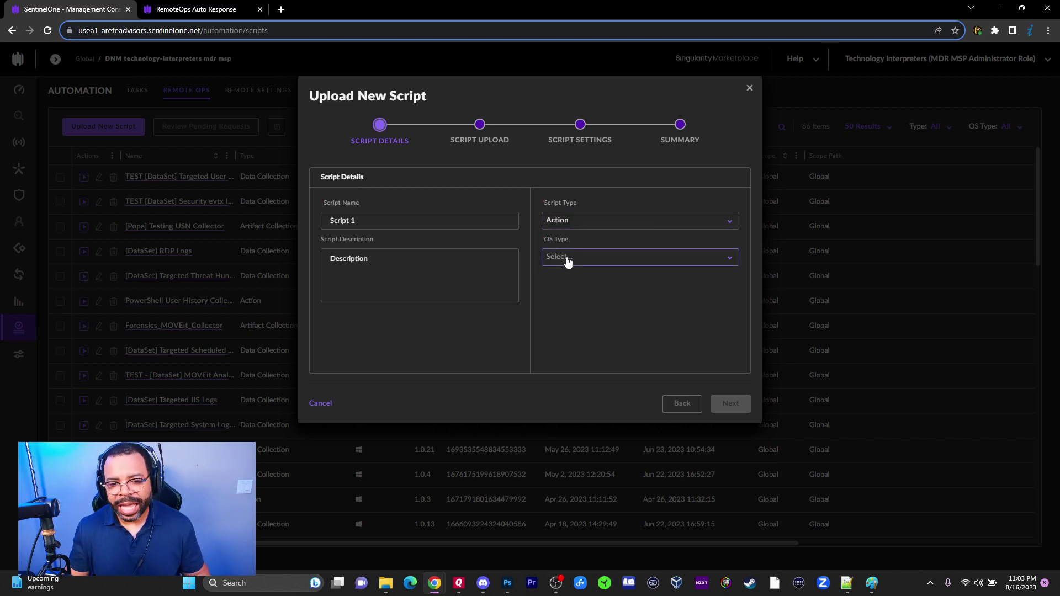
{"action": "left_click", "coordinate": [568, 258]}
{"action": "left_click", "coordinate": [580, 284]}
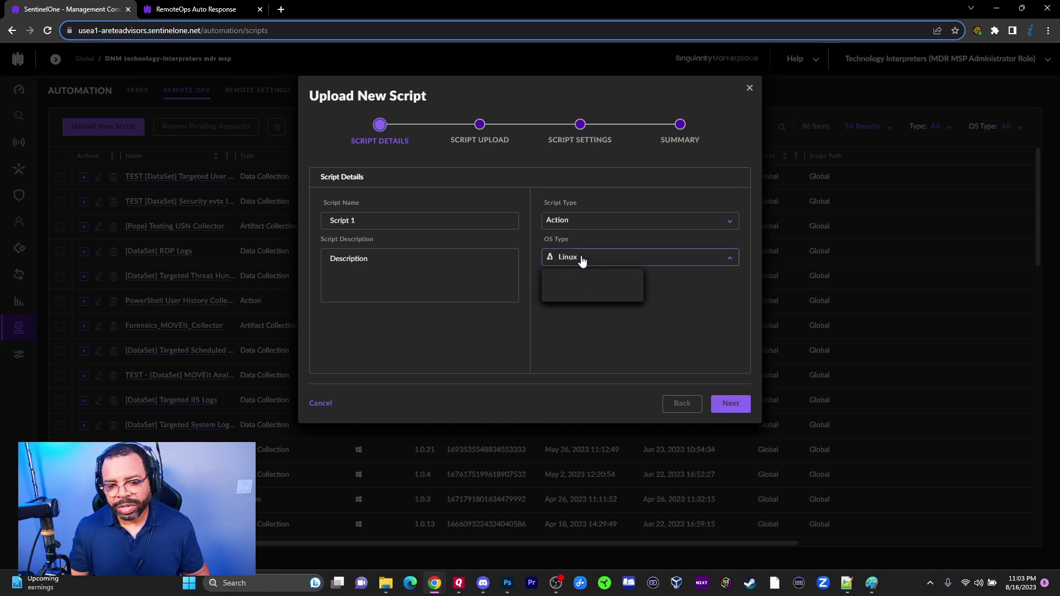
{"action": "left_click", "coordinate": [568, 261]}
{"action": "left_click", "coordinate": [569, 305]}
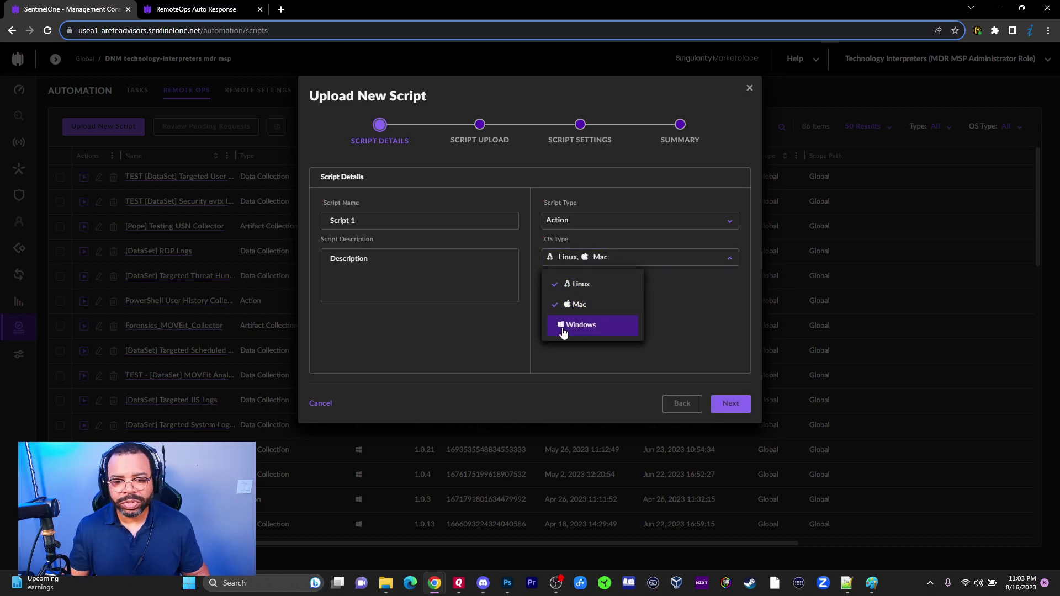
{"action": "left_click", "coordinate": [577, 326]}
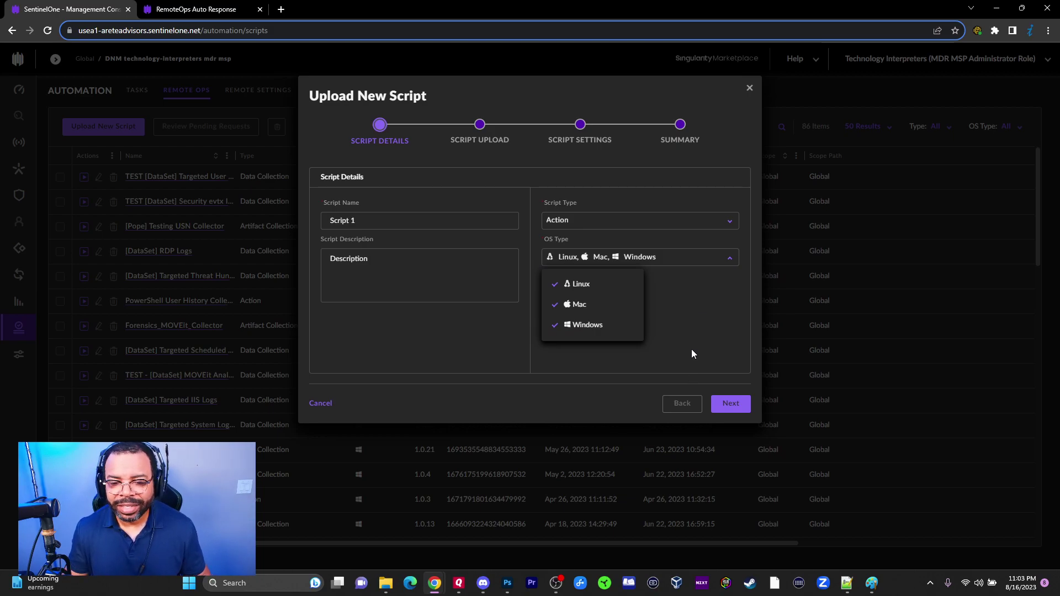
{"action": "left_click", "coordinate": [696, 366]}
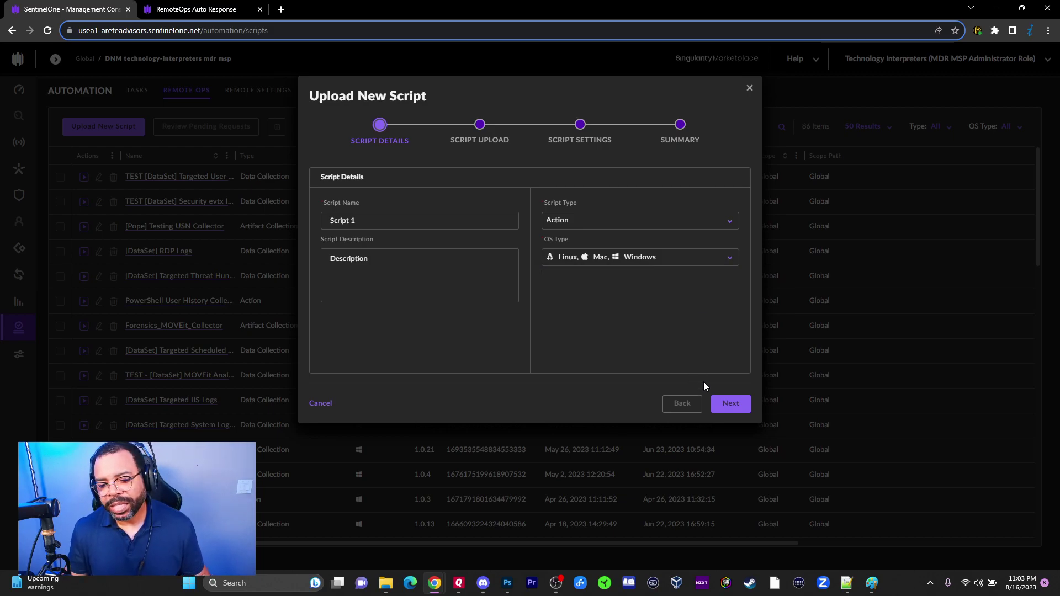
Attach Test.ps1 as the script file, leaving zip file deployment turned off
{"action": "left_click", "coordinate": [731, 404]}
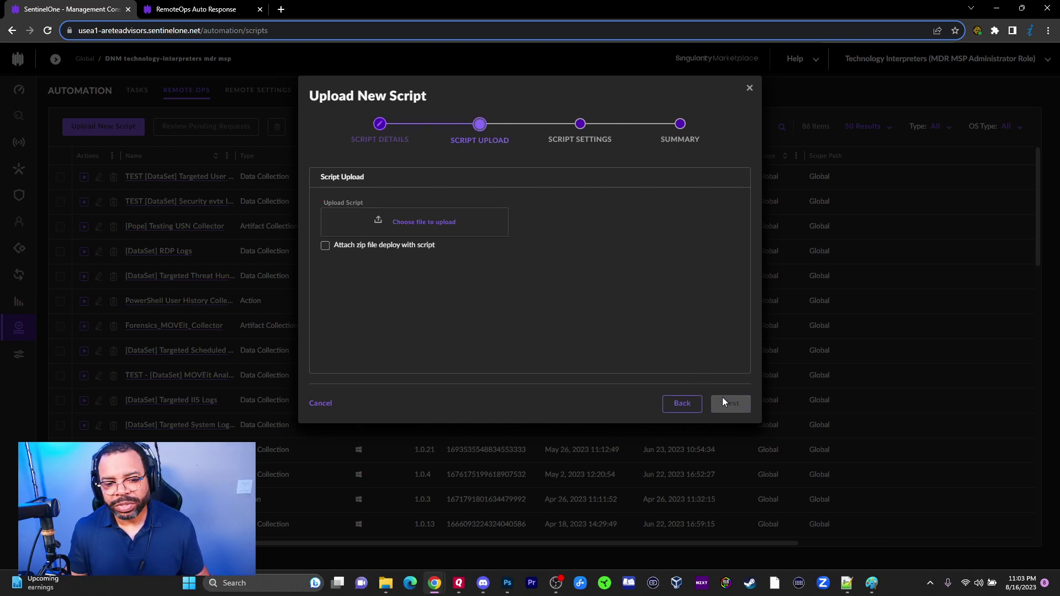
{"action": "left_click", "coordinate": [415, 221]}
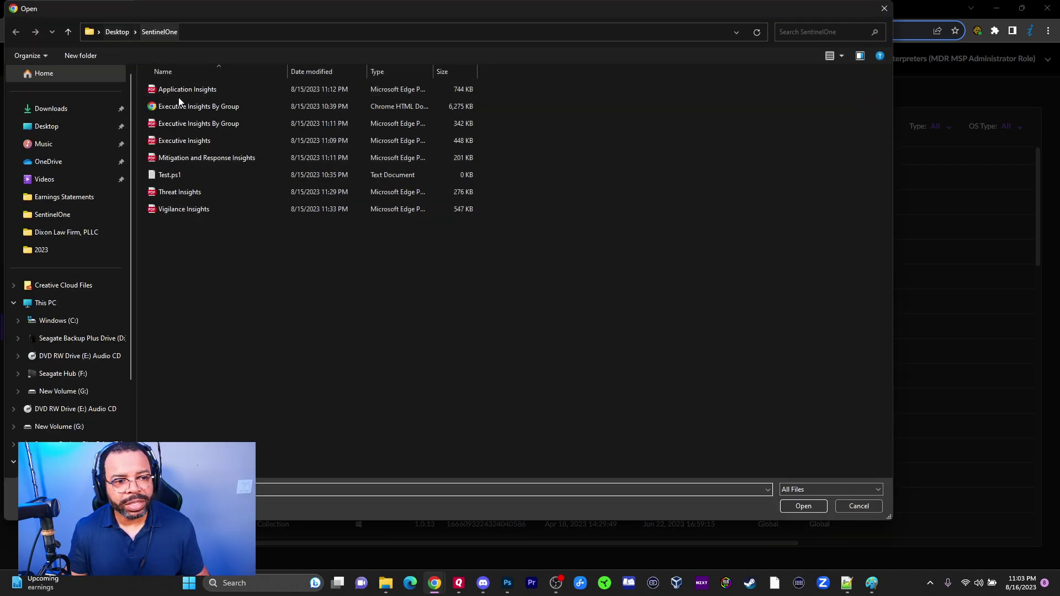
{"action": "left_click", "coordinate": [188, 176]}
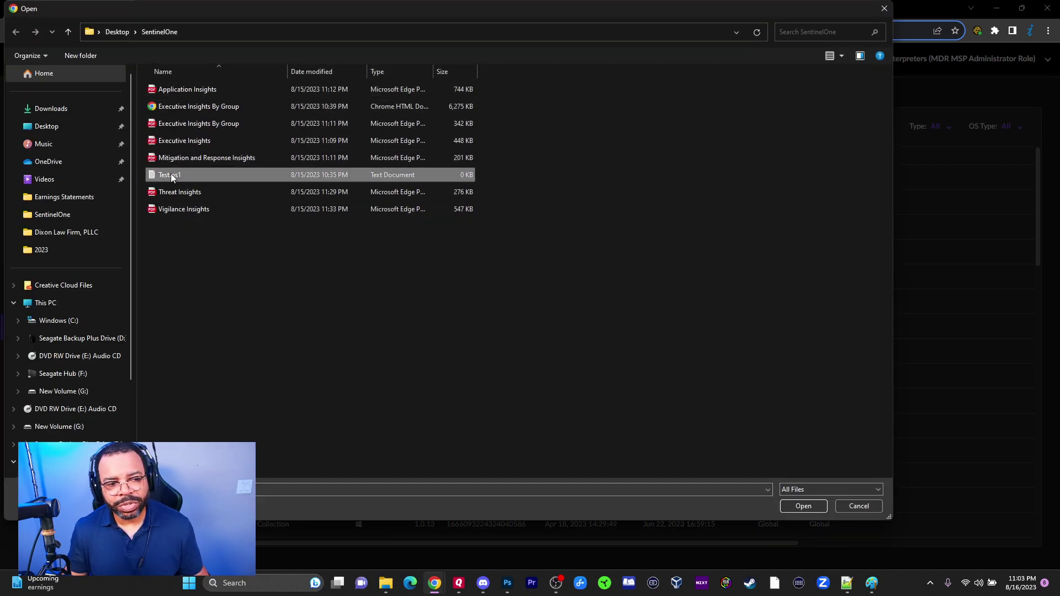
{"action": "left_click", "coordinate": [803, 506]}
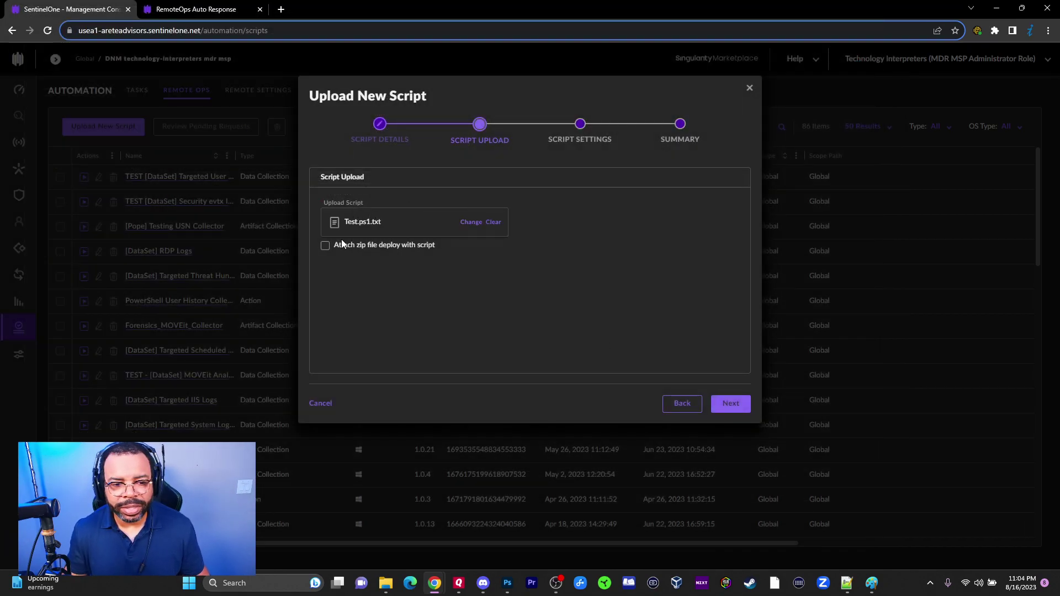
{"action": "left_click", "coordinate": [325, 246]}
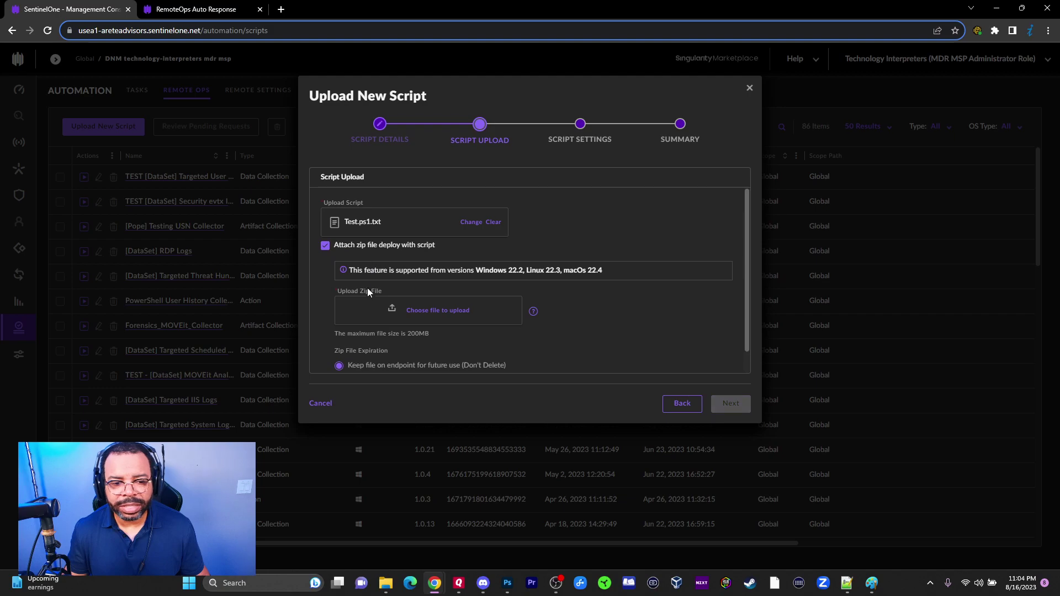
{"action": "left_click", "coordinate": [324, 249]}
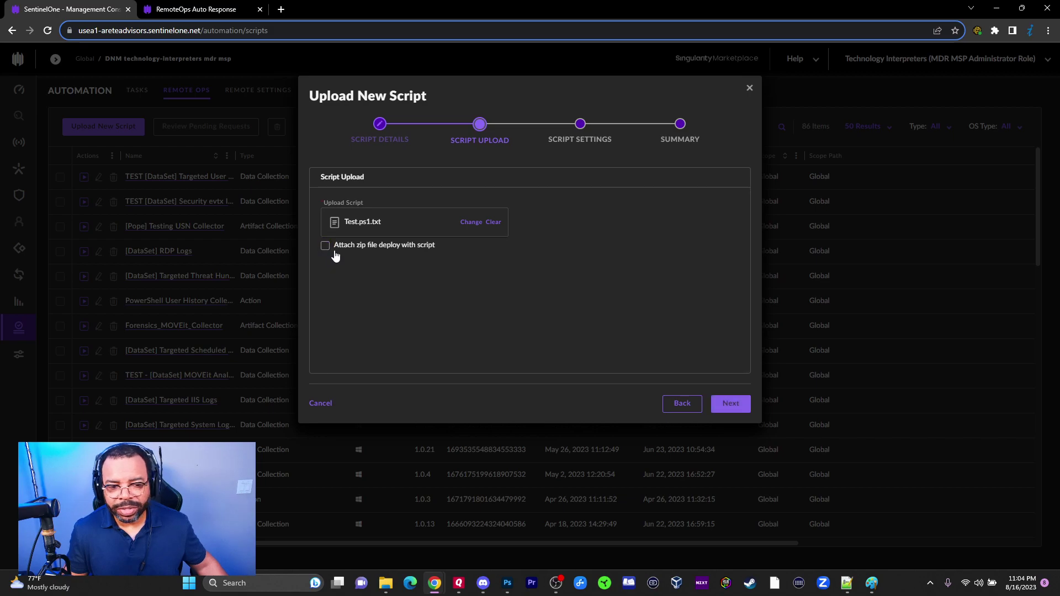
{"action": "left_click", "coordinate": [729, 411]}
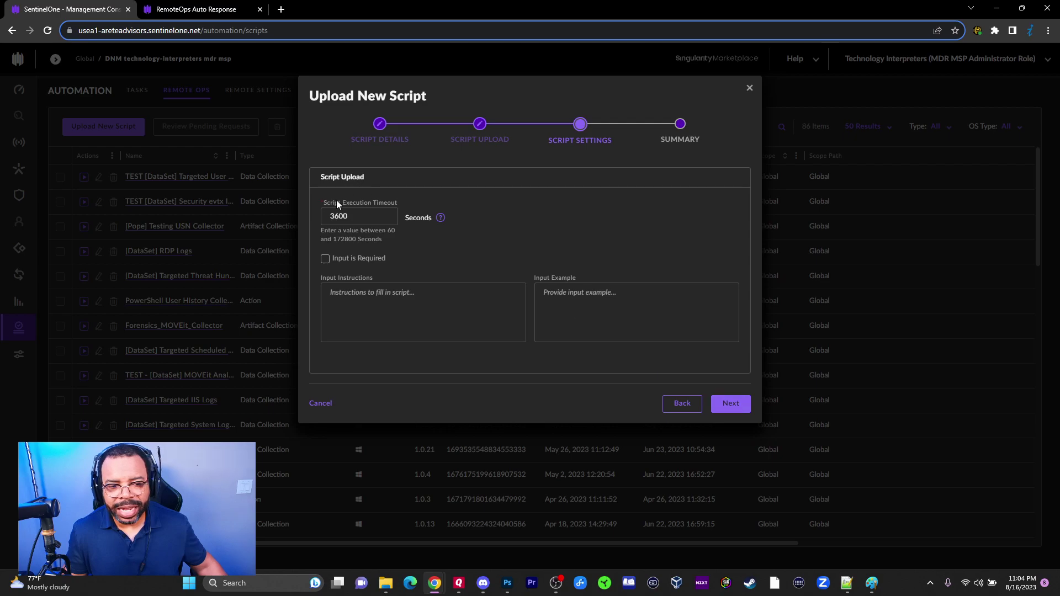
{"action": "left_click", "coordinate": [365, 215]}
{"action": "double_click", "coordinate": [339, 215]}
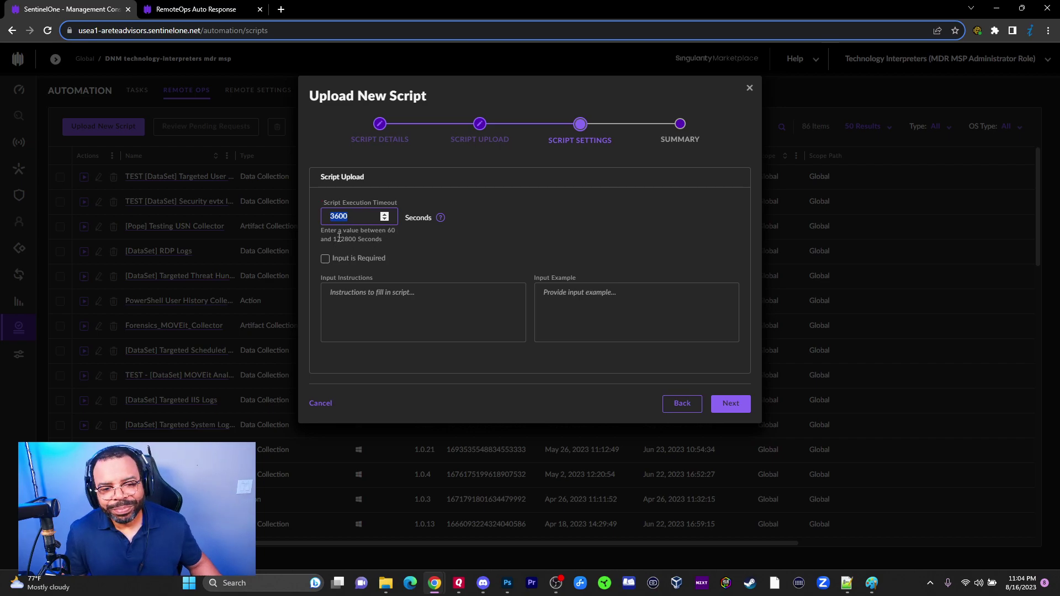
Search for and launch the Windows Calculator app
{"action": "left_click", "coordinate": [293, 581]}
{"action": "type", "text": "cacl"}
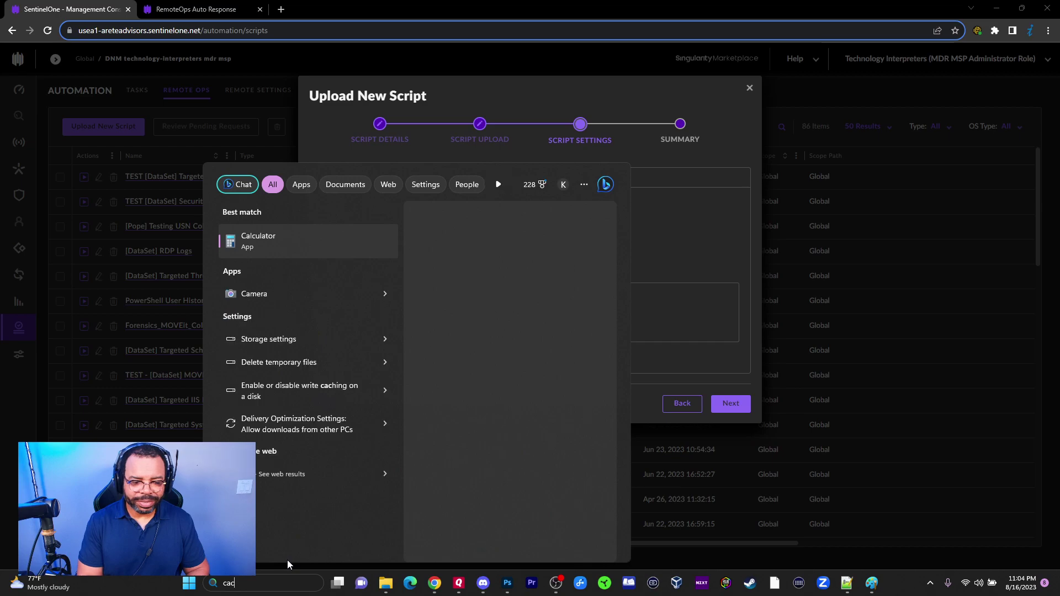
{"action": "key", "text": "BackSpace"}
{"action": "key", "text": "BackSpace"}
{"action": "type", "text": "lc"}
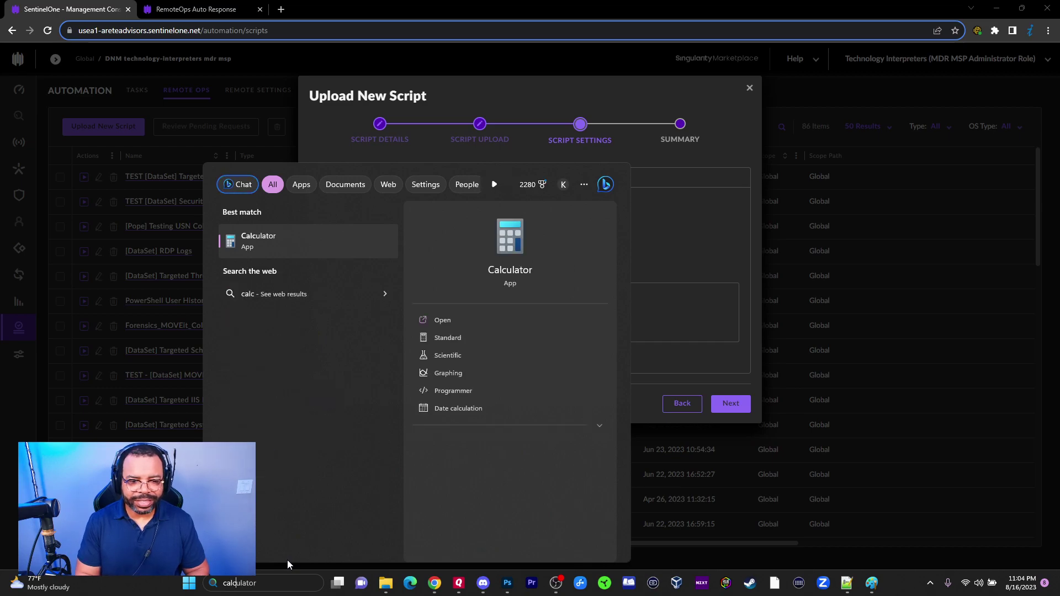
{"action": "key", "text": "Return"}
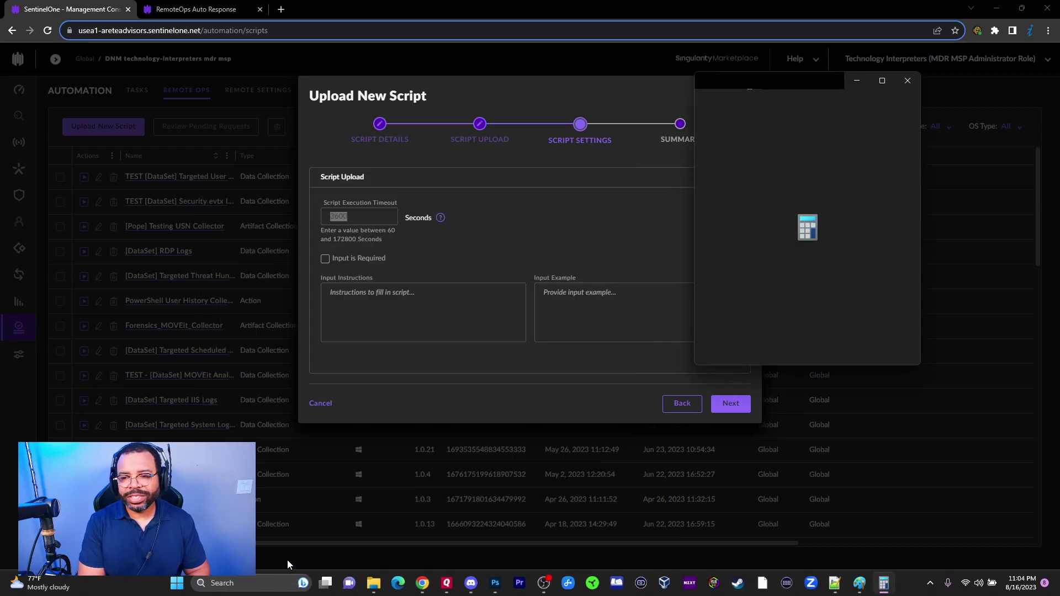
Divide 3600 by 60 twice to confirm the result is 1 hour
{"action": "type", "text": "3600/"}
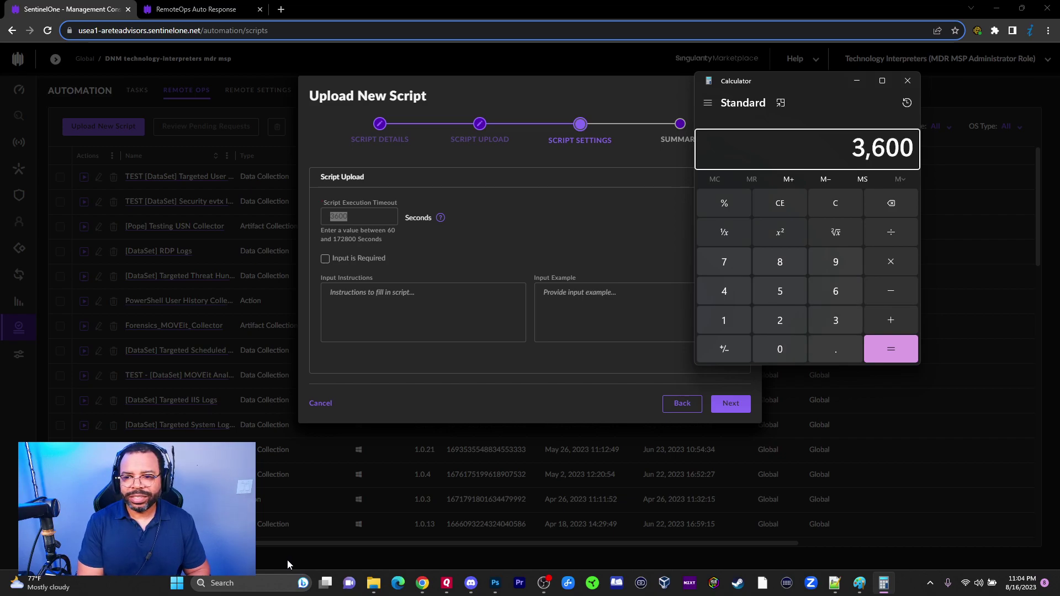
{"action": "type", "text": "60"}
{"action": "key", "text": "Return"}
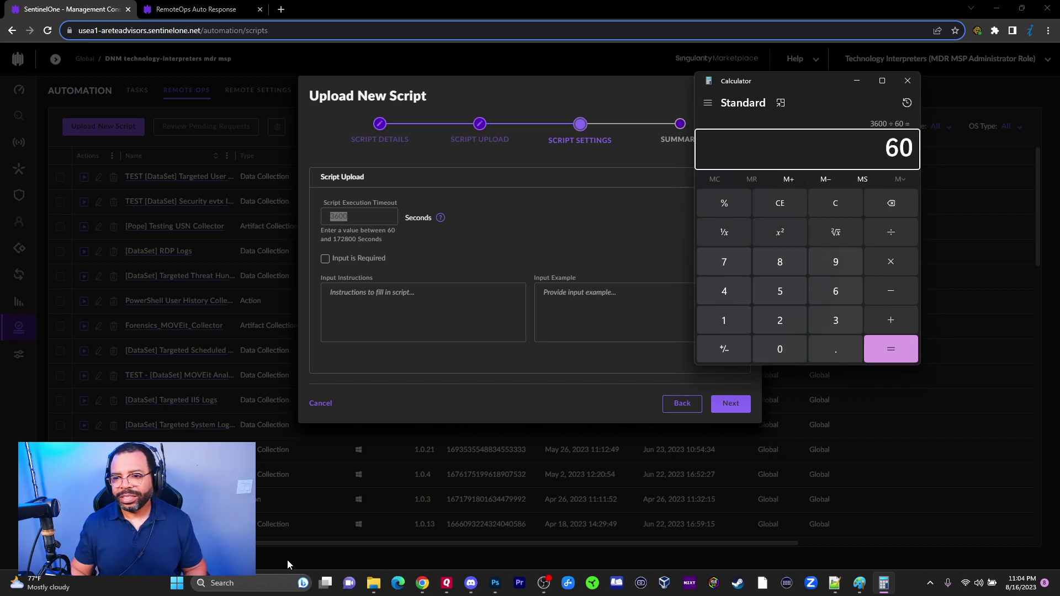
{"action": "key", "text": "Return"}
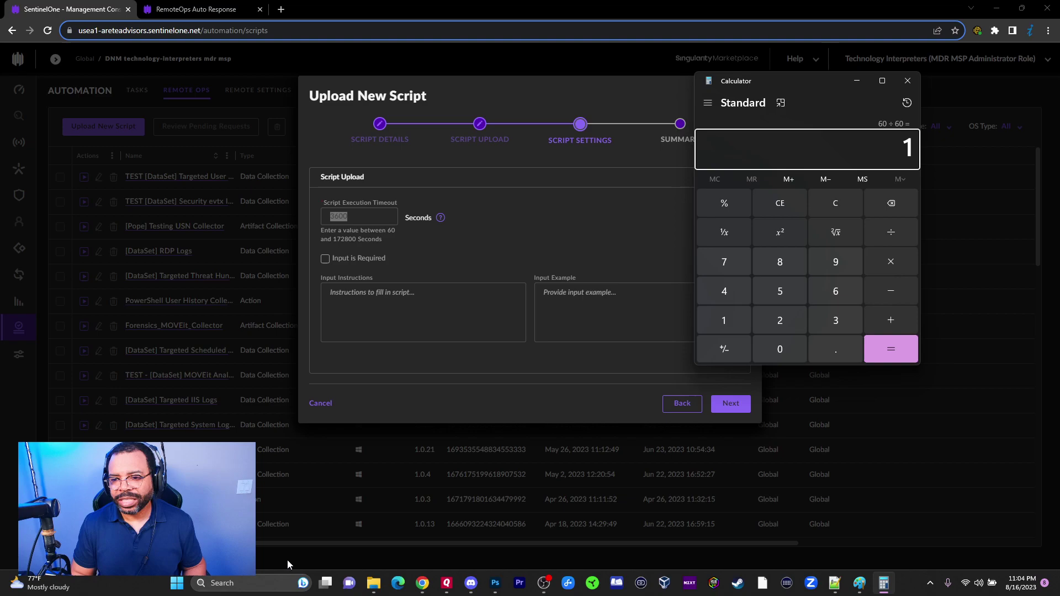
Close Calculator, mark input as required, and enter 'Do something' as the input instructions
{"action": "left_click", "coordinate": [909, 83]}
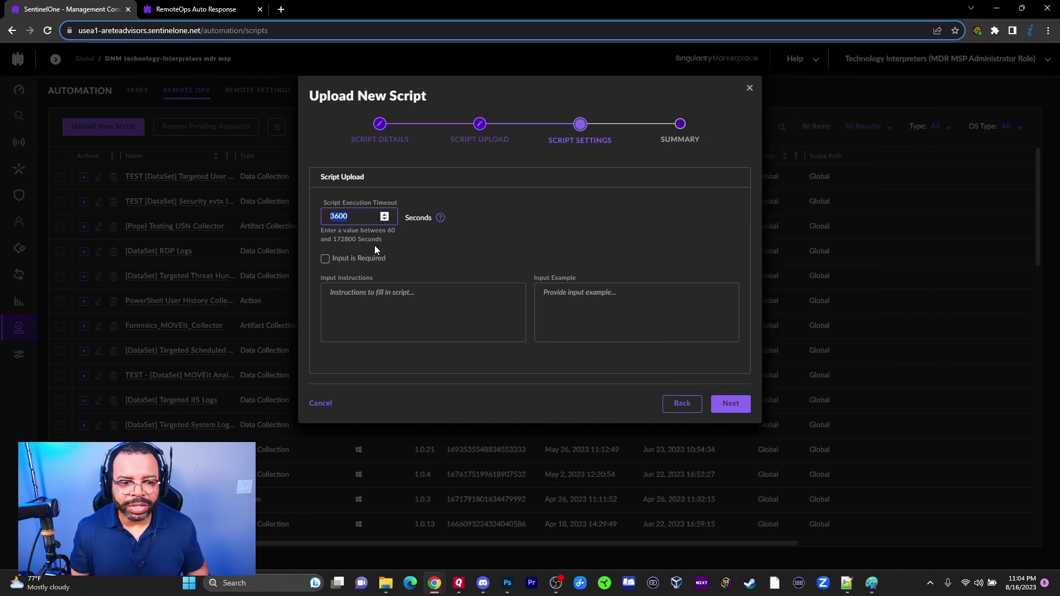
{"action": "left_click", "coordinate": [326, 260]}
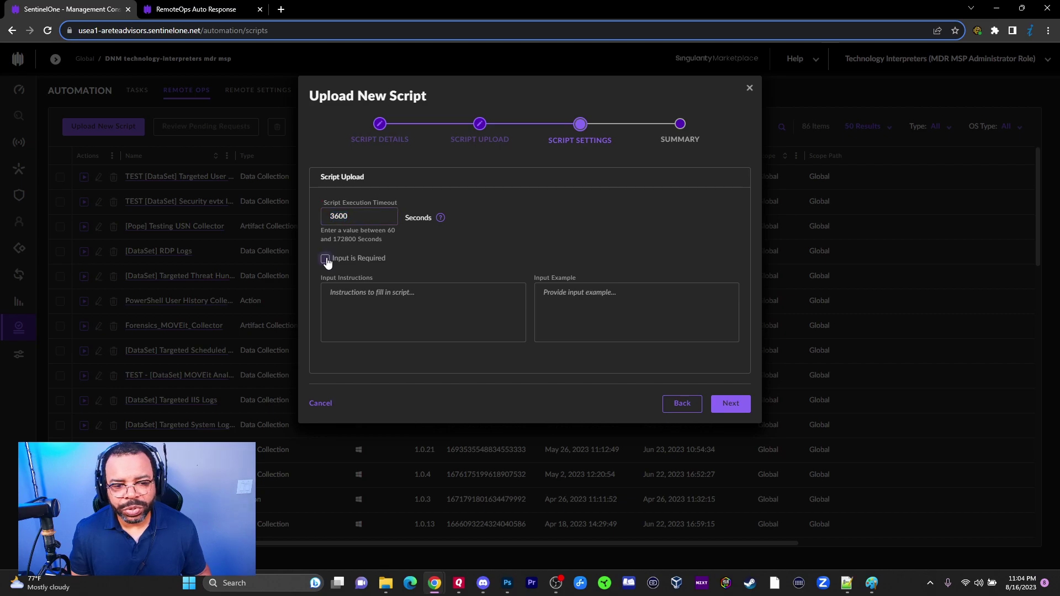
{"action": "left_click", "coordinate": [368, 309]}
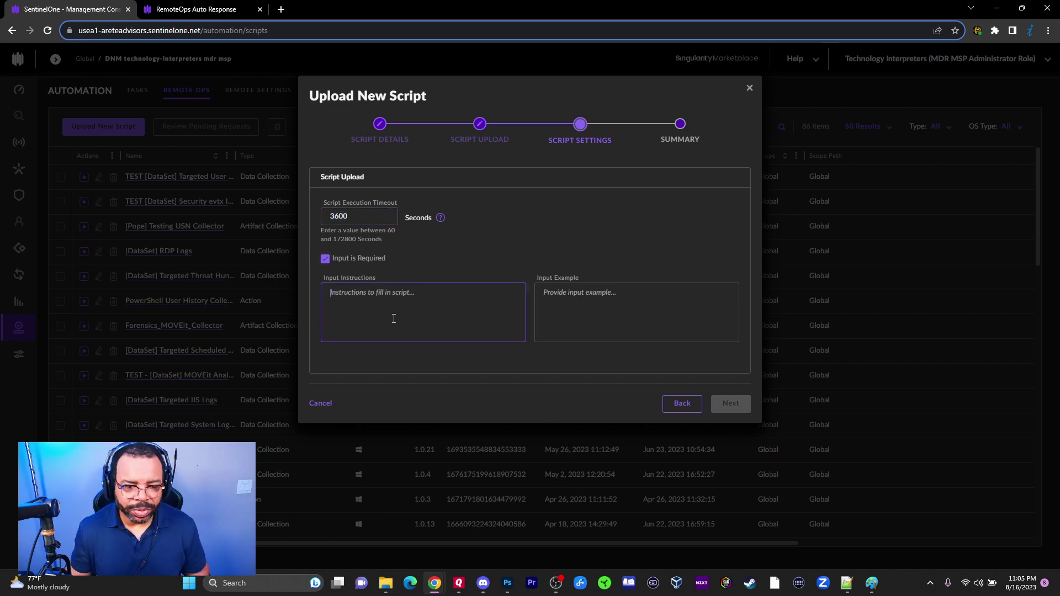
{"action": "type", "text": "d"}
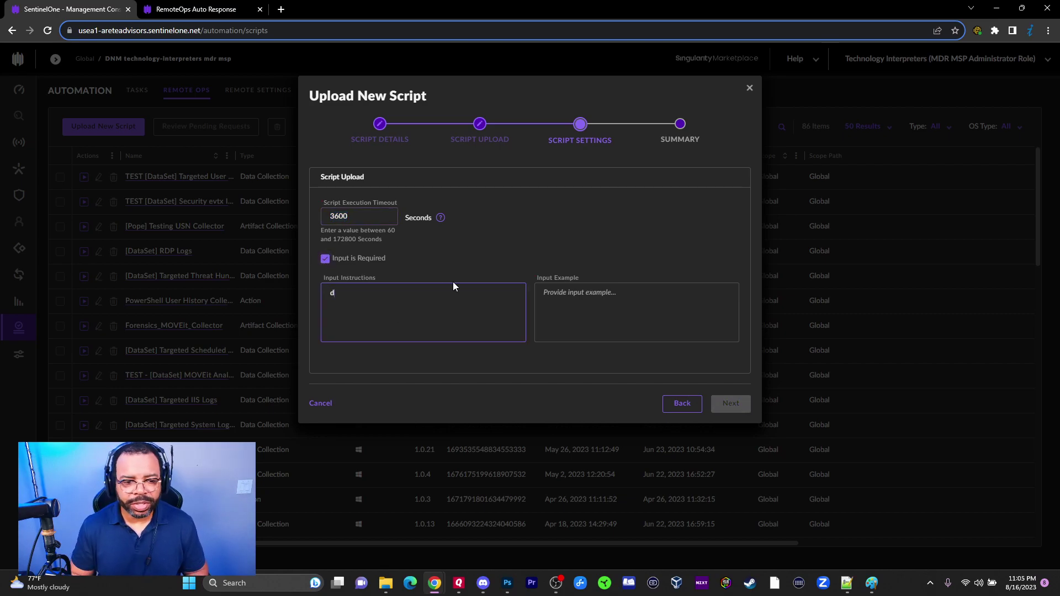
{"action": "key", "text": "BackSpace"}
{"action": "type", "text": "D"}
{"action": "key", "text": "BackSpace"}
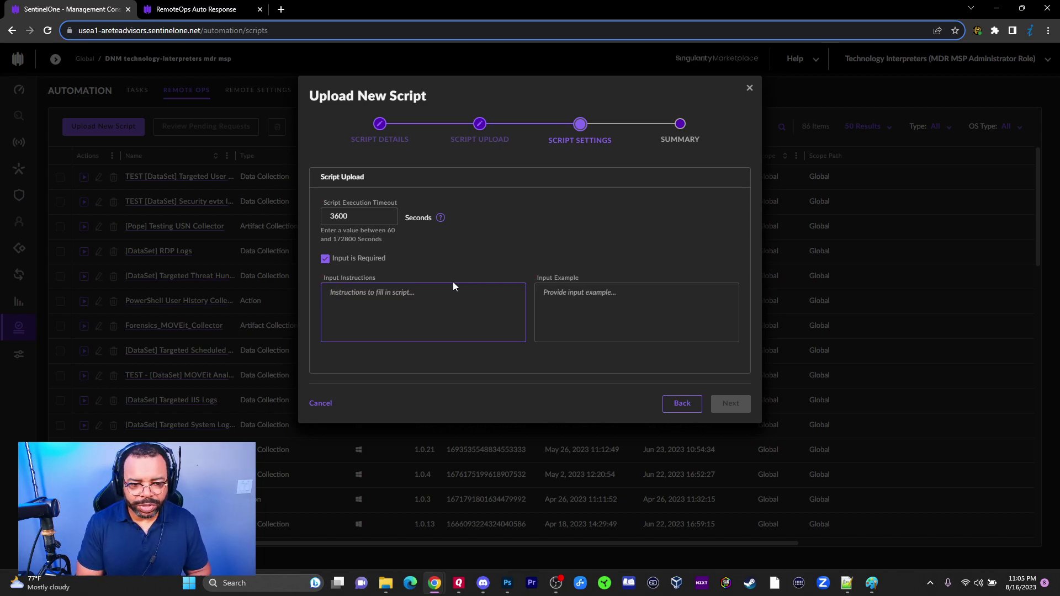
{"action": "type", "text": "Doosomething"}
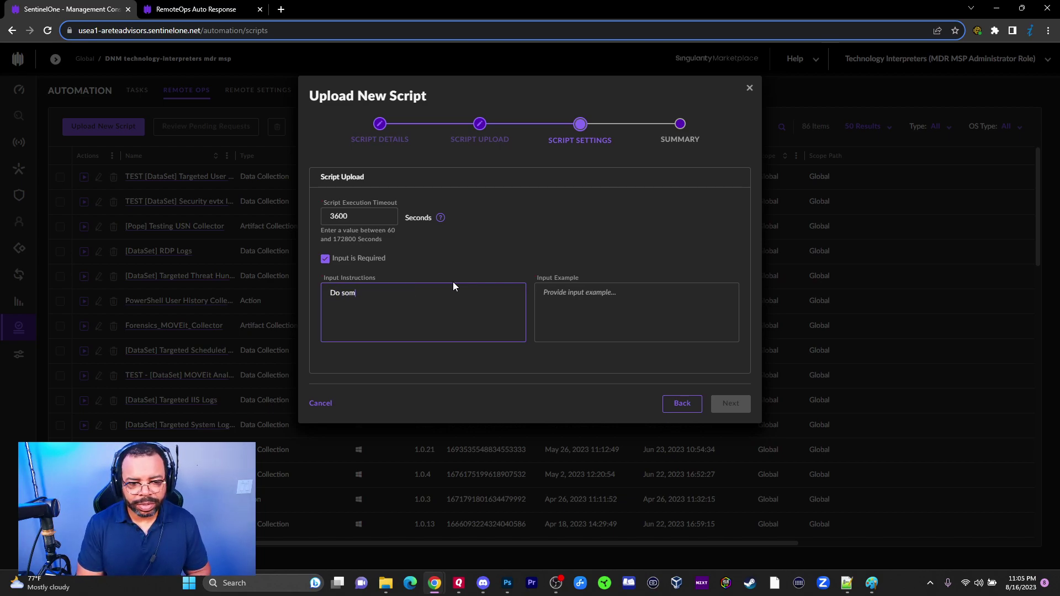
Enter 'This is an examp' as the input example
{"action": "left_click", "coordinate": [680, 319]}
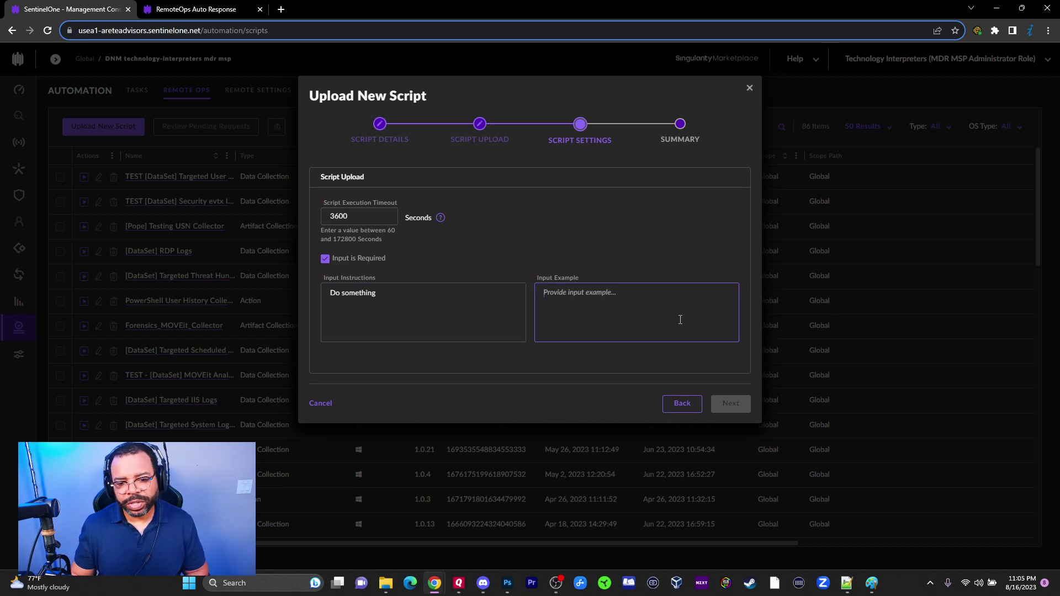
{"action": "type", "text": "T"}
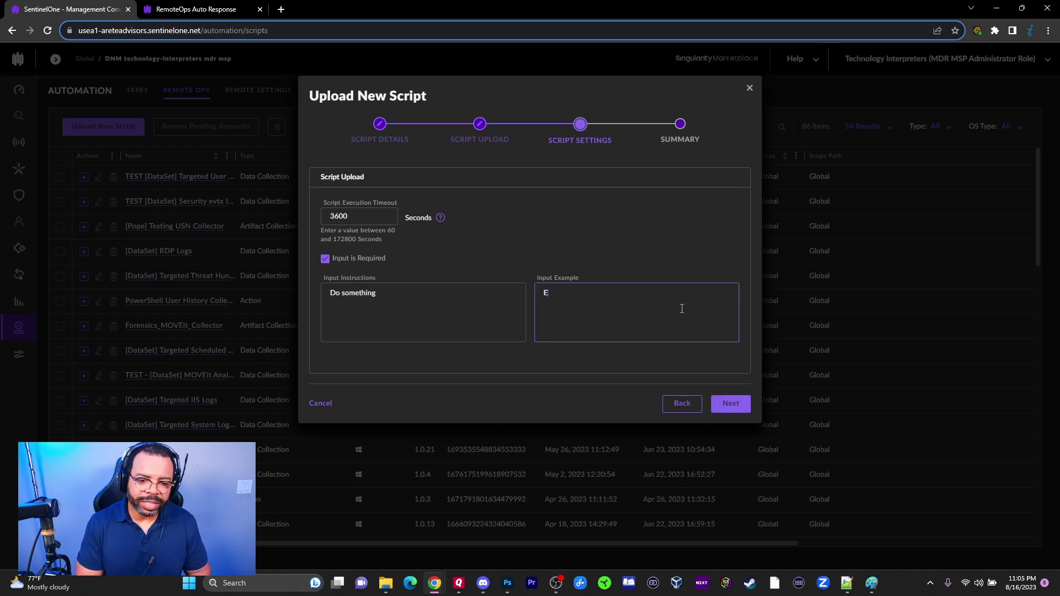
{"action": "key", "text": "BackSpace"}
{"action": "type", "text": "This i"}
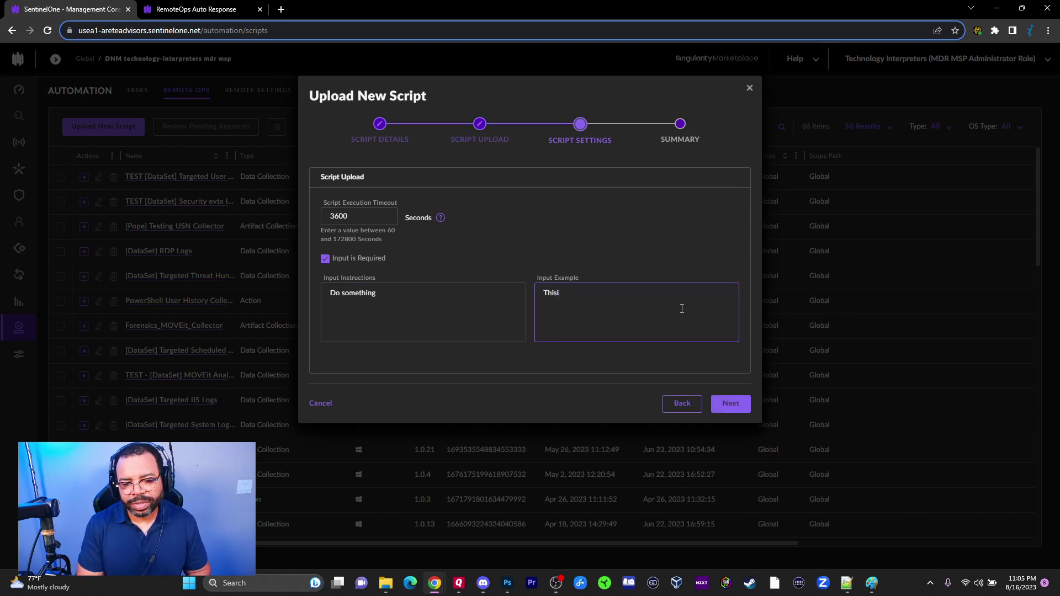
{"action": "type", "text": "s an example"}
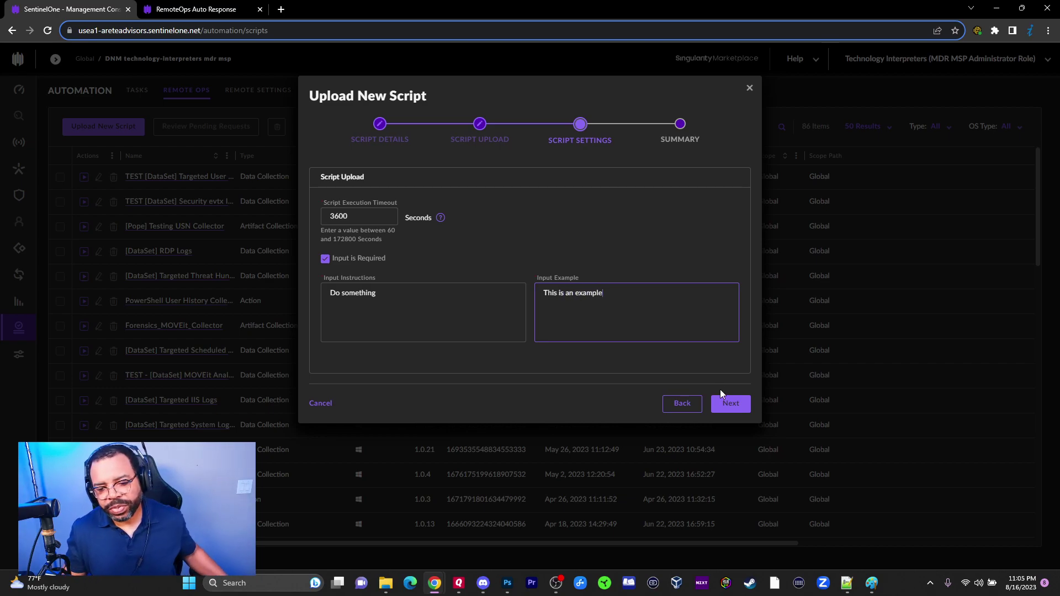
Review the upload summary and submit Script 1 to the library
{"action": "left_click", "coordinate": [725, 401]}
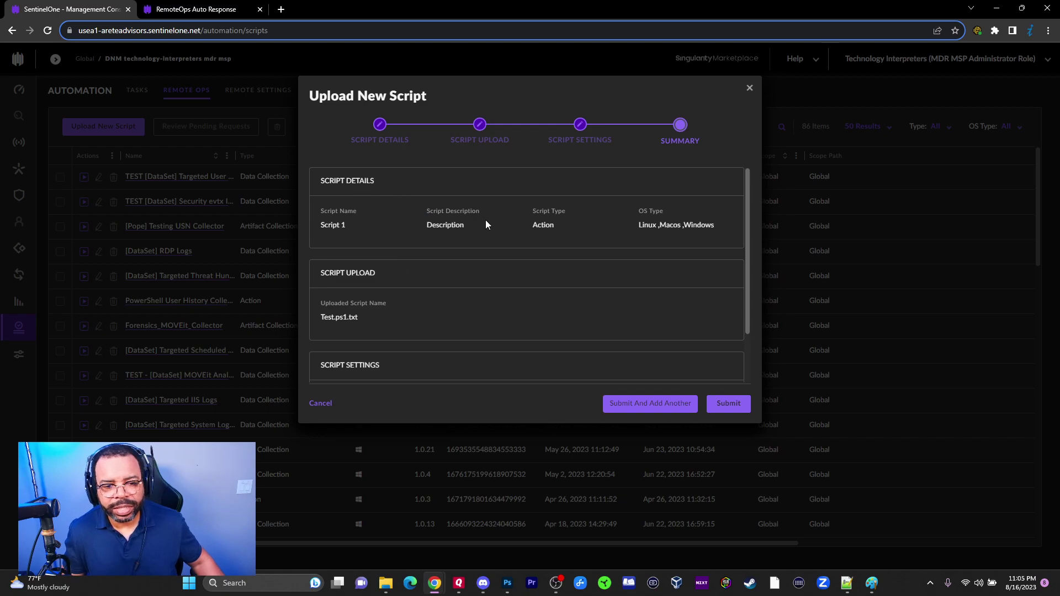
{"action": "left_click", "coordinate": [736, 402]}
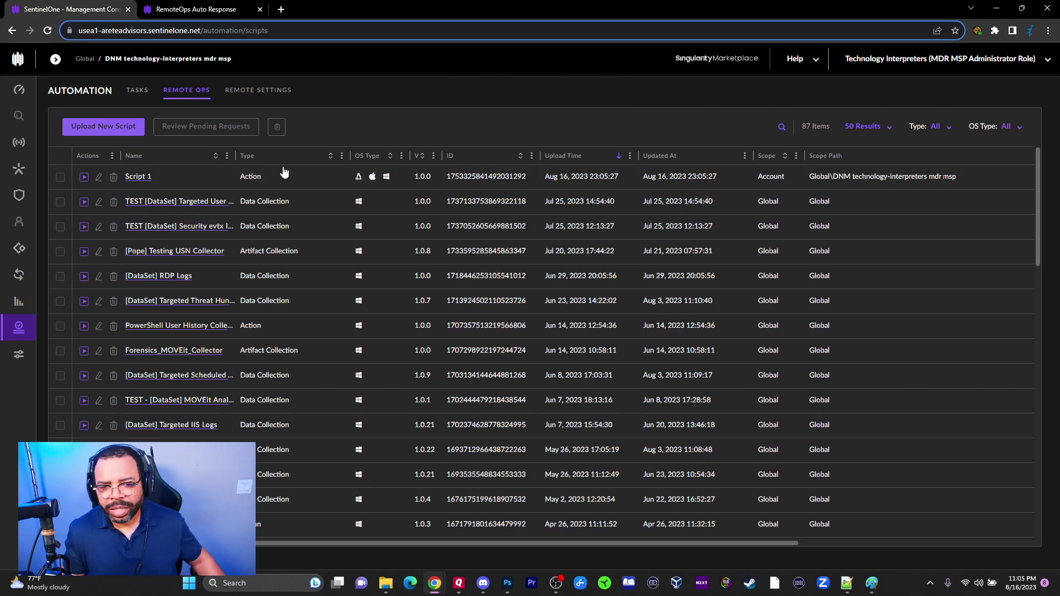
Open the run configuration for Script 1 and set output destination to Specific Path
{"action": "left_click", "coordinate": [84, 177]}
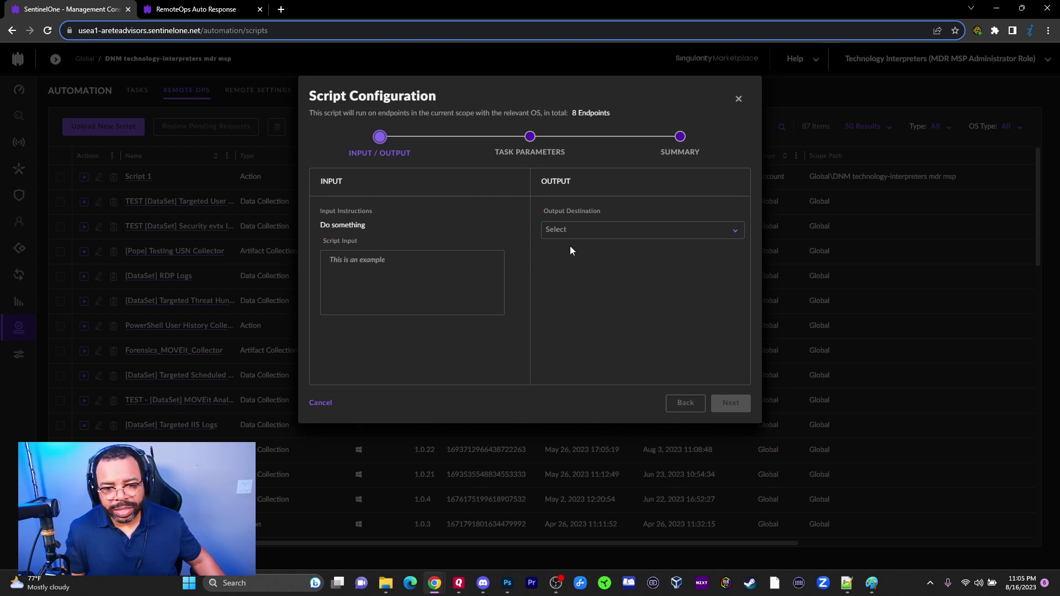
{"action": "left_click", "coordinate": [617, 234]}
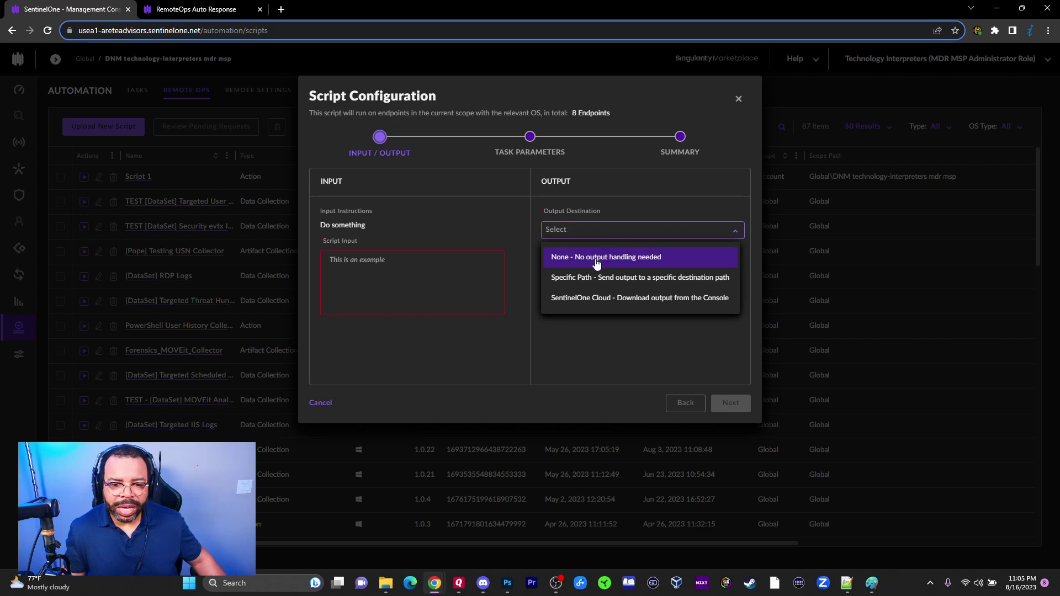
{"action": "left_click", "coordinate": [621, 280]}
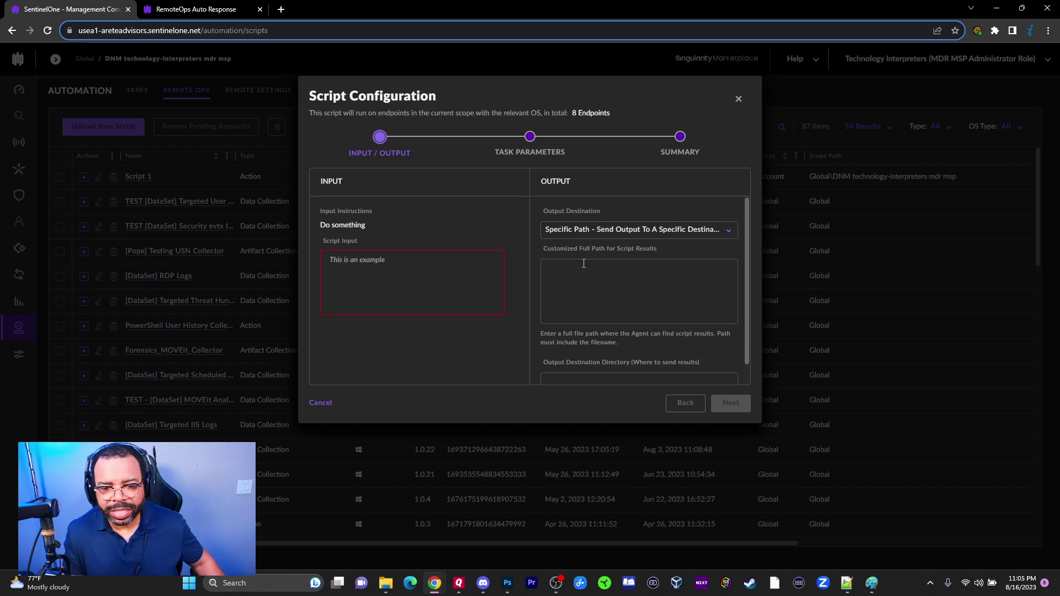
{"action": "scroll", "coordinate": [602, 272], "scroll_direction": "down", "scroll_amount": 1}
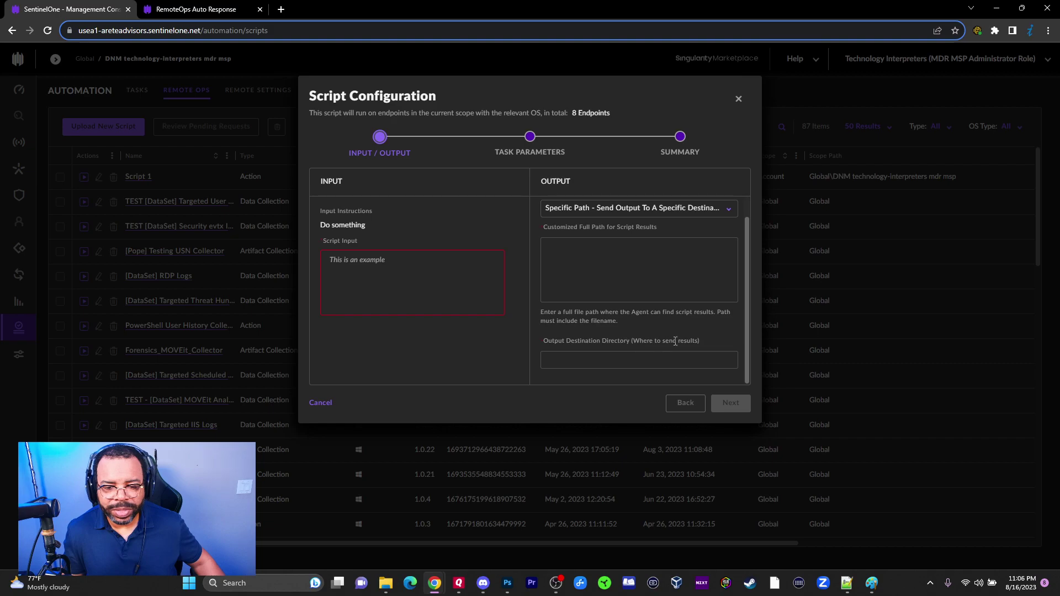
Cancel the run wizard and view the details of Script 1
{"action": "left_click", "coordinate": [739, 99]}
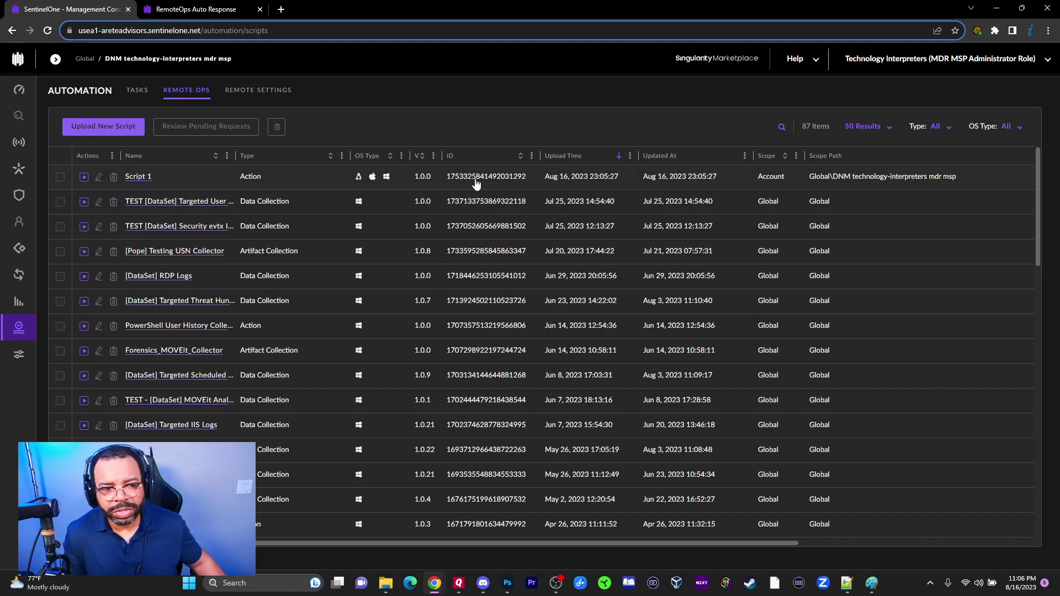
{"action": "left_click", "coordinate": [148, 176]}
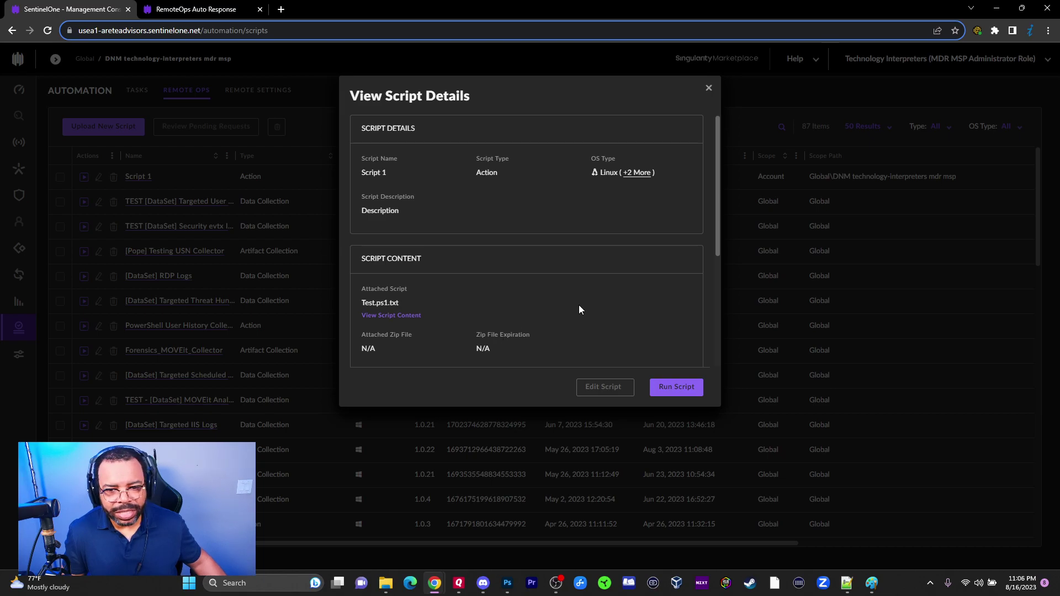
Start a run of Script 1 with output destination None and script input 'Test'
{"action": "left_click", "coordinate": [684, 386]}
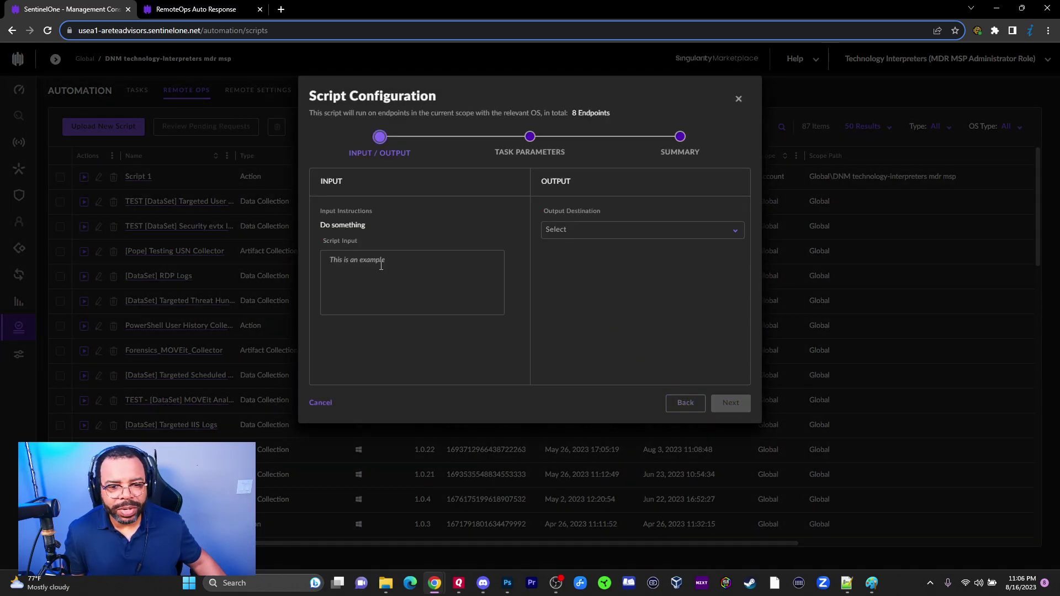
{"action": "left_click", "coordinate": [599, 234]}
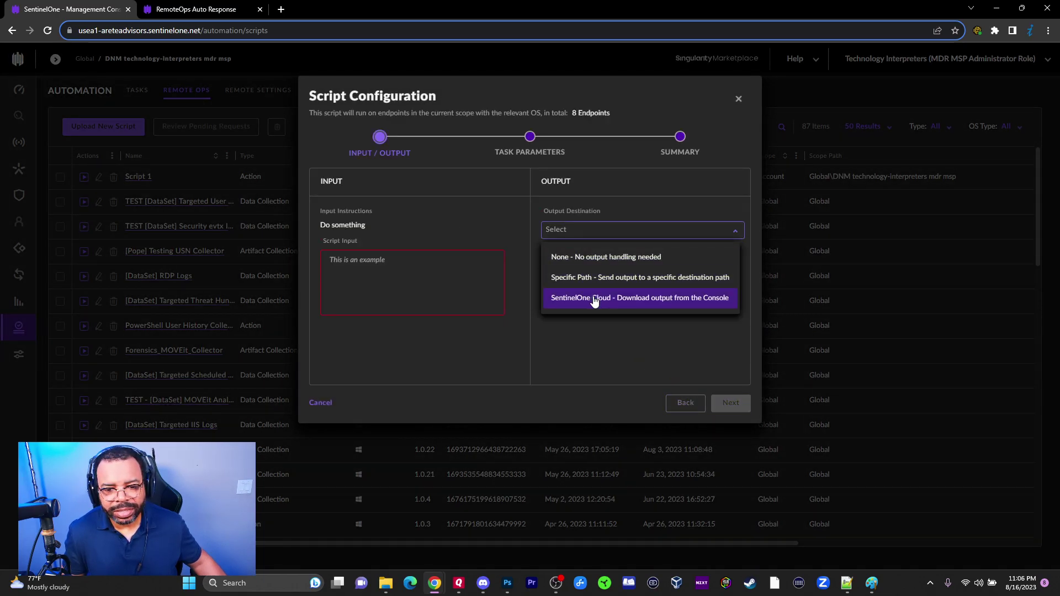
{"action": "left_click", "coordinate": [562, 278]}
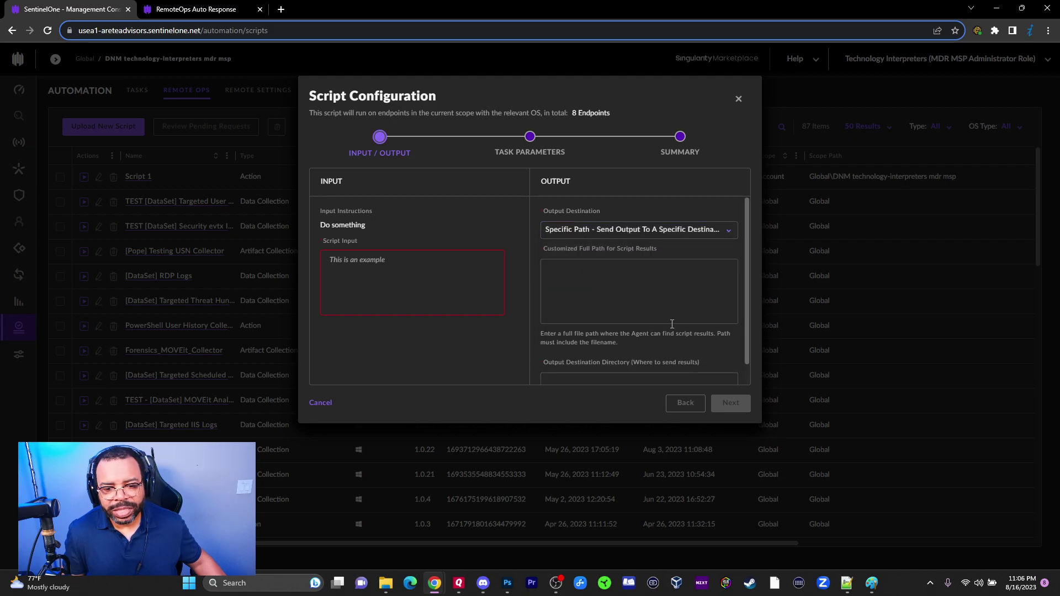
{"action": "scroll", "coordinate": [672, 323], "scroll_direction": "down", "scroll_amount": 1}
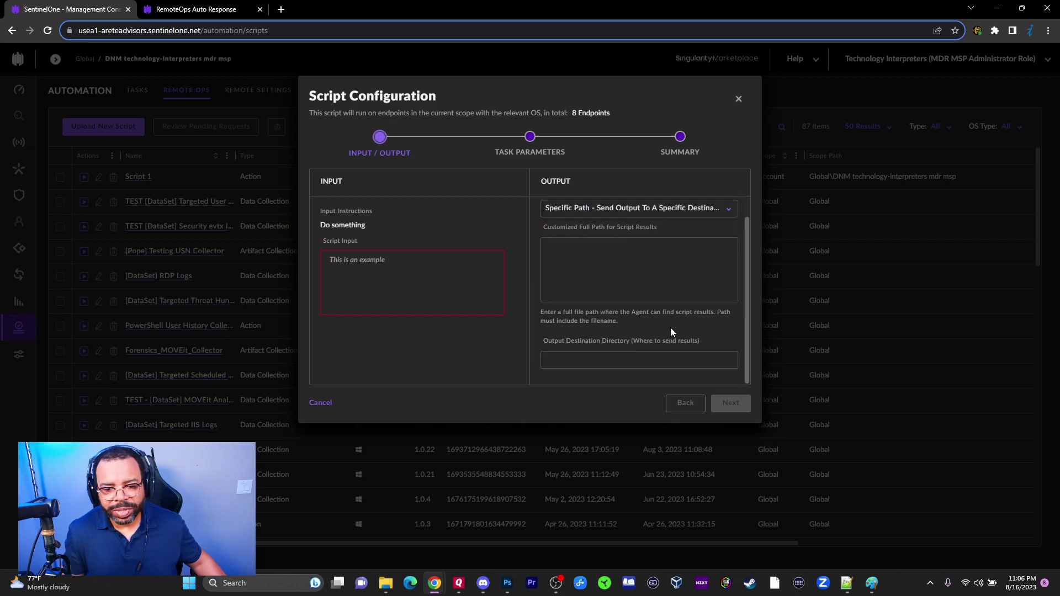
{"action": "left_click", "coordinate": [593, 213]}
{"action": "left_click", "coordinate": [591, 241]}
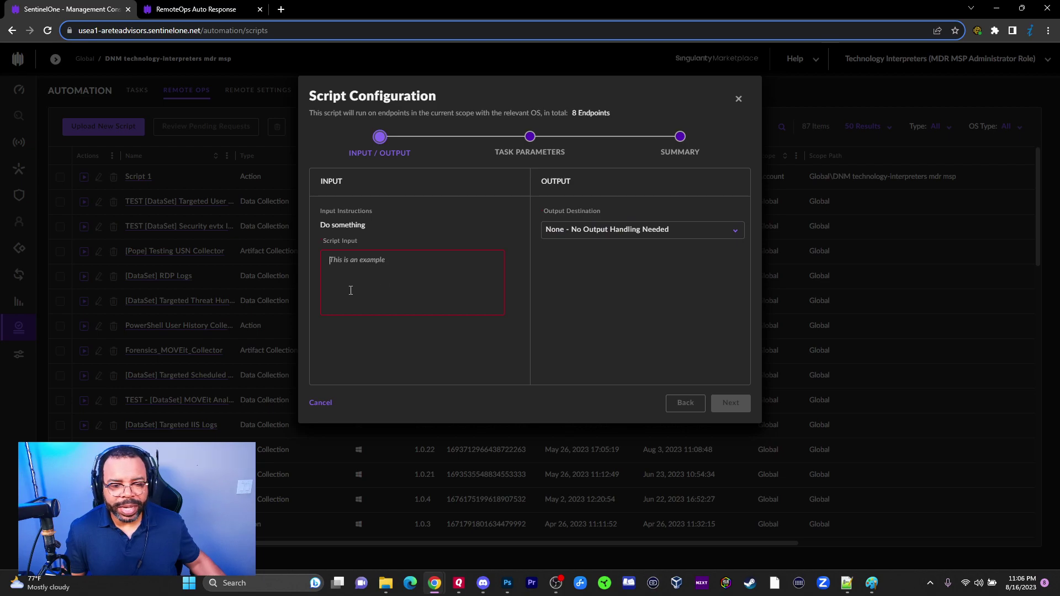
{"action": "type", "text": "Te"}
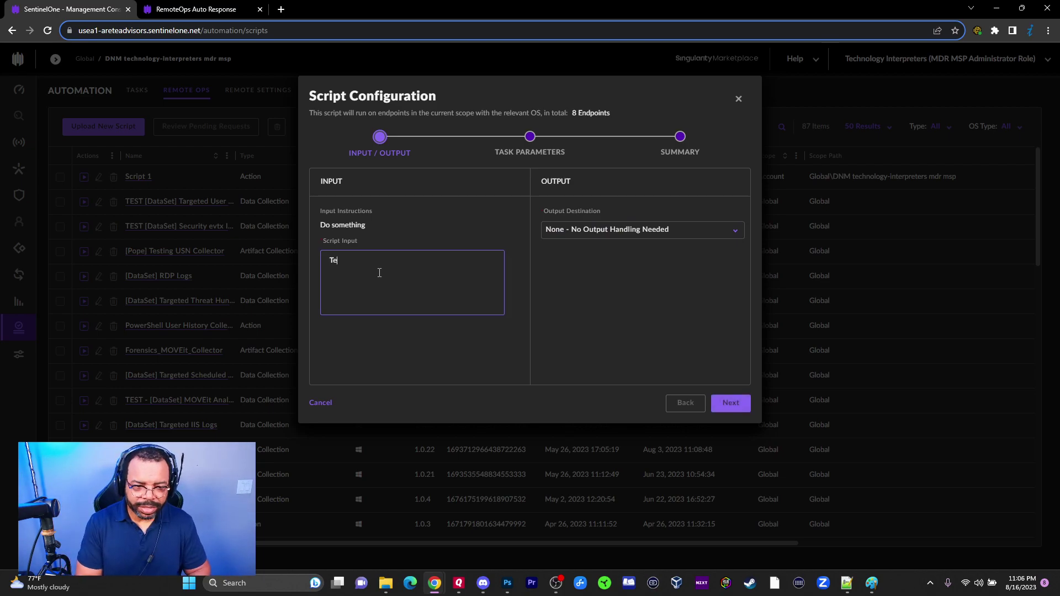
{"action": "type", "text": "st"}
Advance past the task parameters with the 3600-second timeout to the run summary
{"action": "left_click", "coordinate": [733, 408]}
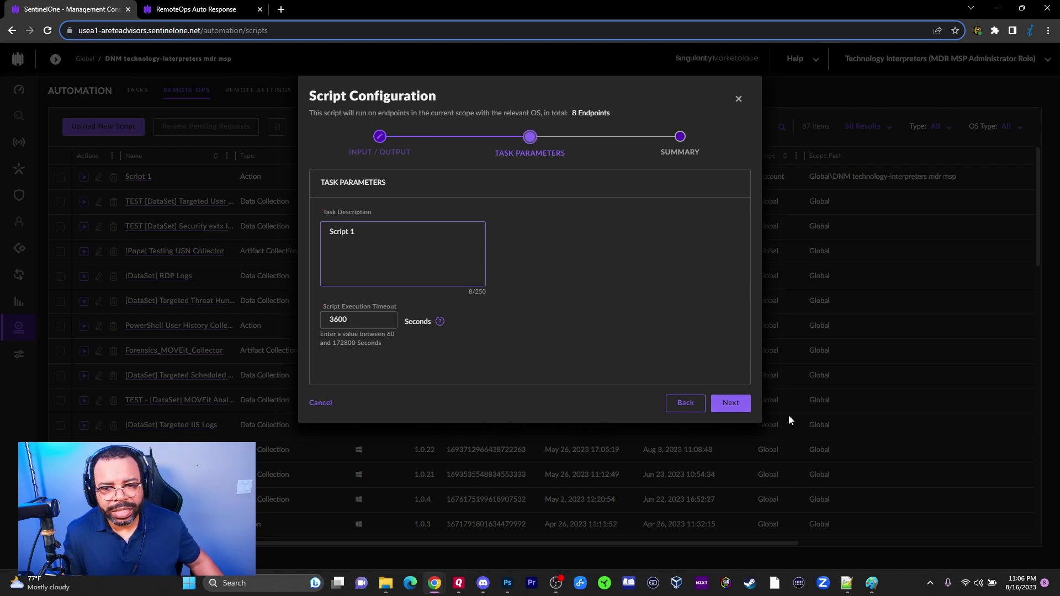
{"action": "left_click", "coordinate": [726, 403]}
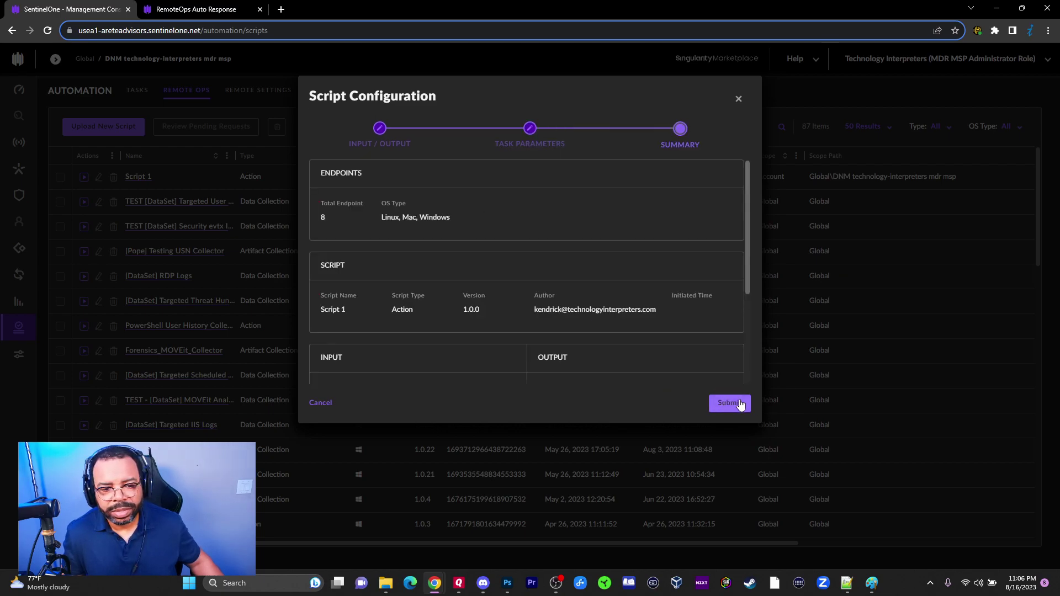
{"action": "scroll", "coordinate": [634, 283], "scroll_direction": "down", "scroll_amount": 3}
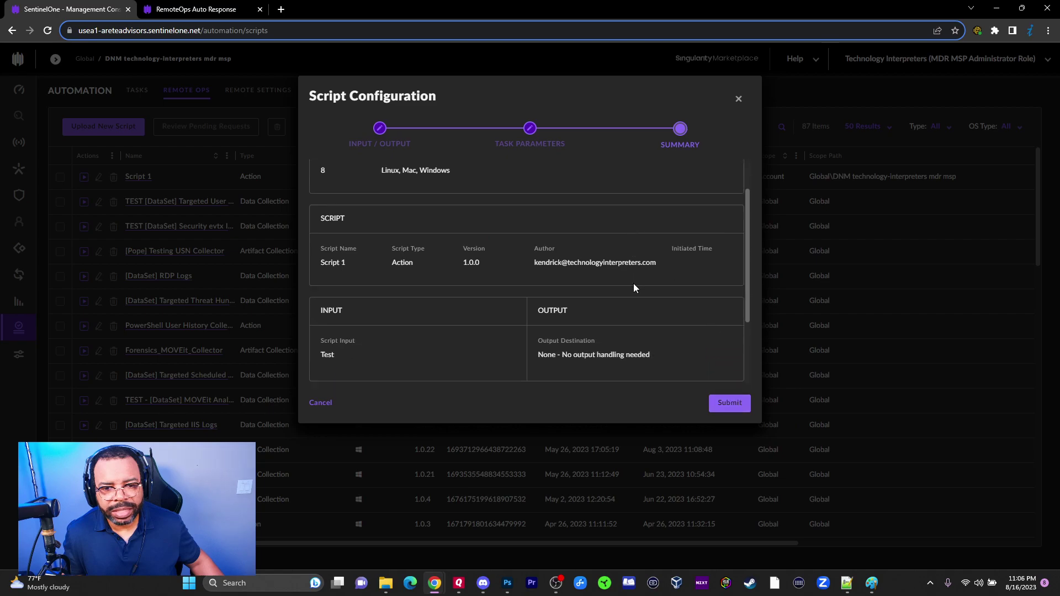
Submit the Script 1 task and go to the Sentinels endpoints list
{"action": "left_click", "coordinate": [735, 404]}
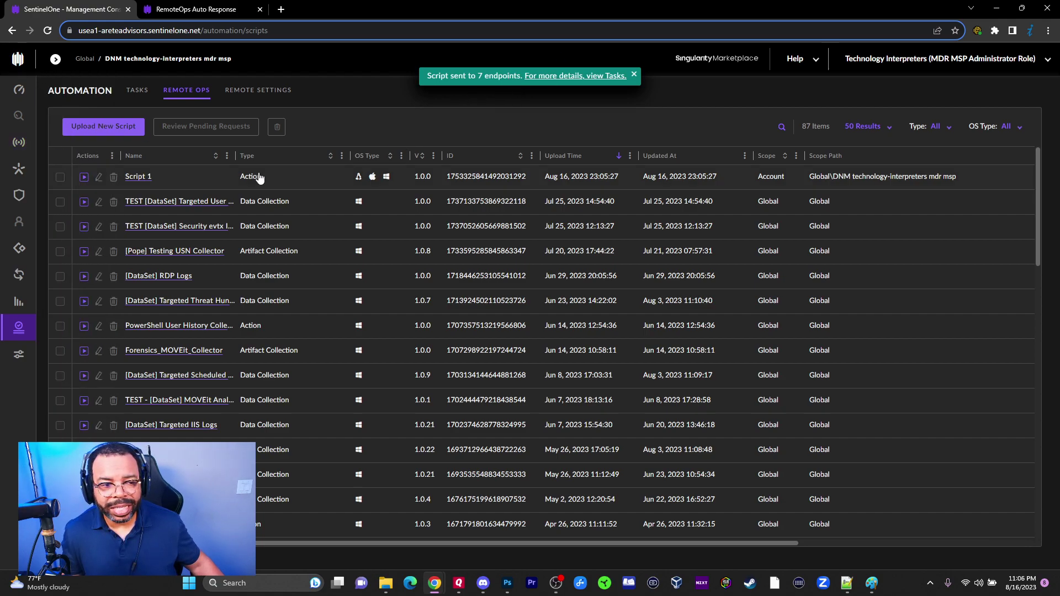
{"action": "mouse_move", "coordinate": [15, 163]}
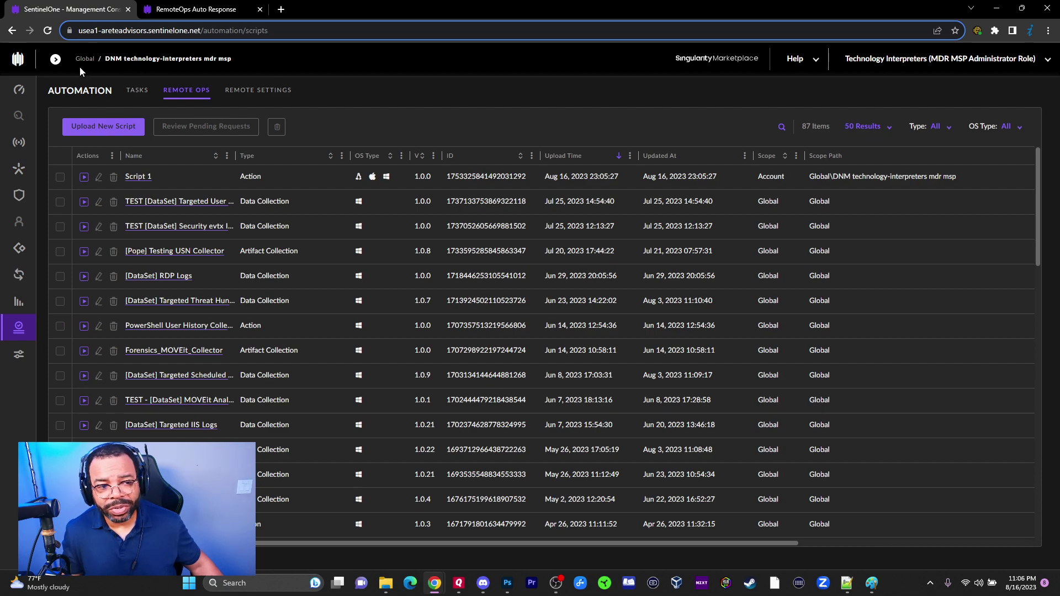
{"action": "left_click", "coordinate": [25, 176]}
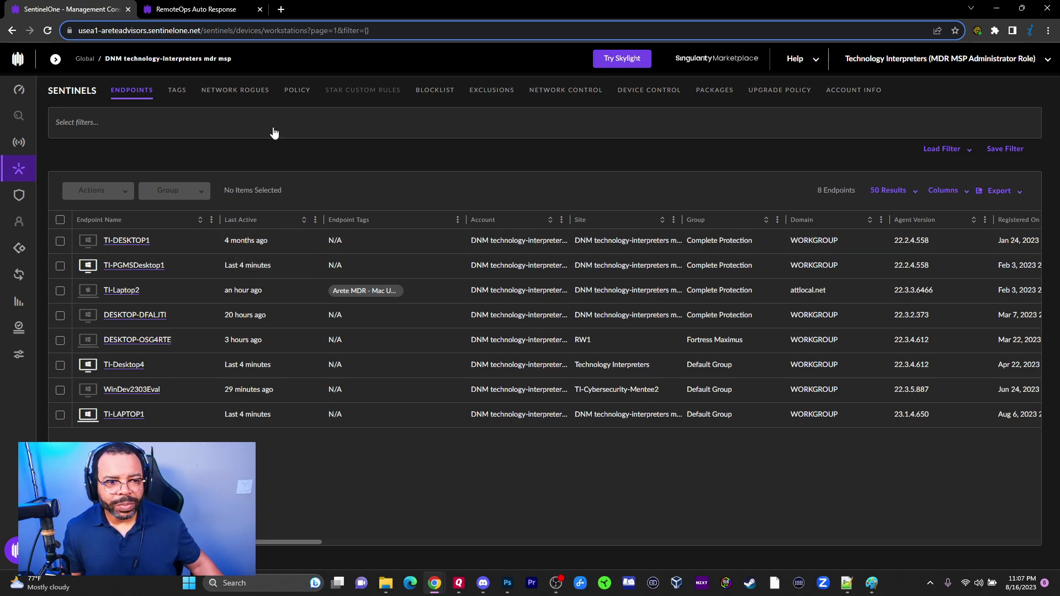
Expand the endpoint filters, then go to the Settings Notifications page
{"action": "left_click", "coordinate": [311, 130]}
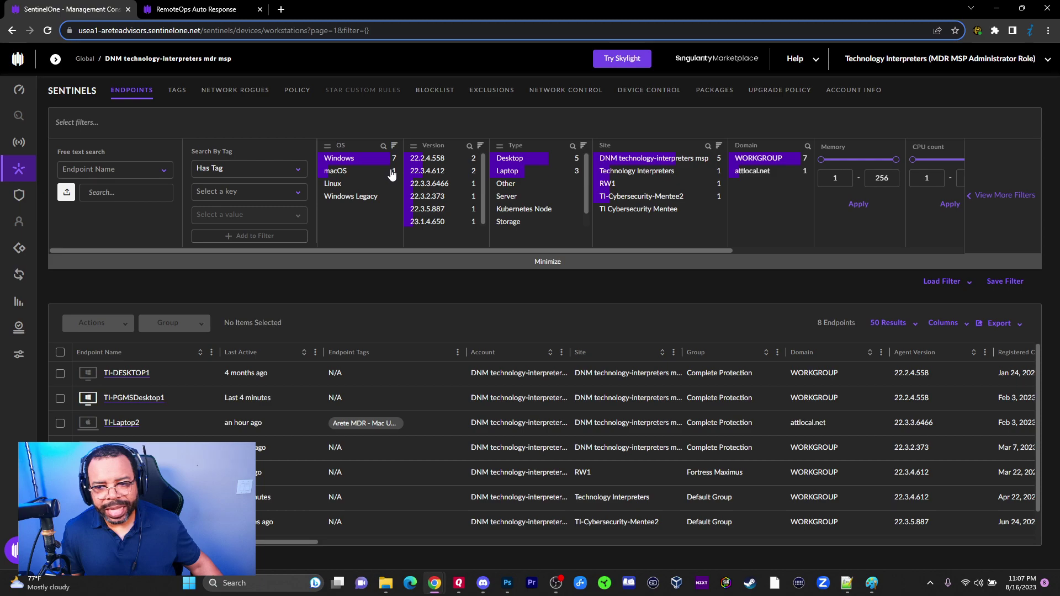
{"action": "mouse_move", "coordinate": [22, 329]}
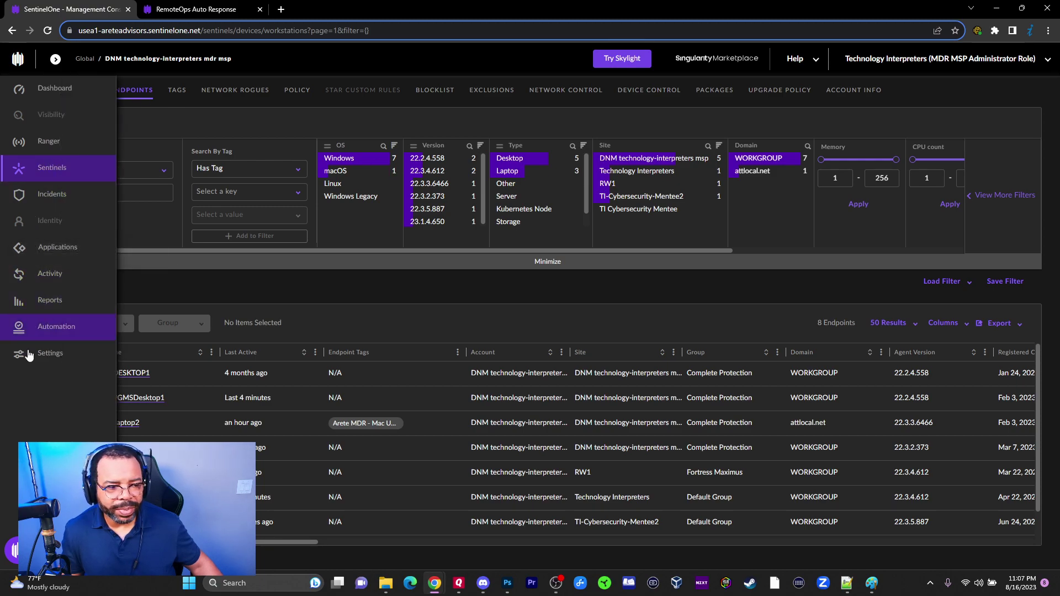
{"action": "left_click", "coordinate": [29, 359]}
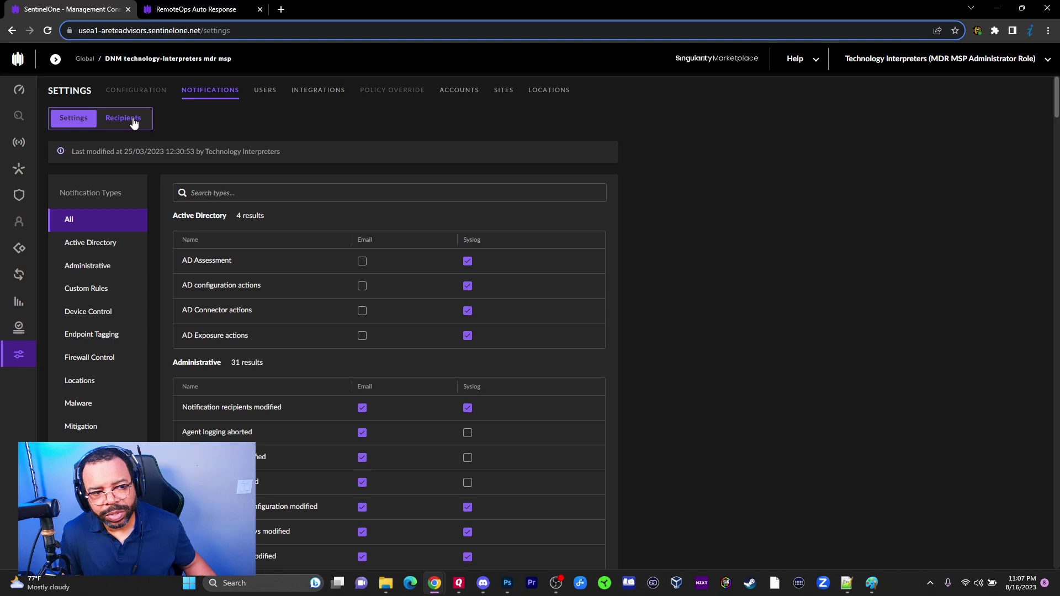
Go to Automation and view its Remote Settings, where the default password is inherited from higher scope
{"action": "left_click", "coordinate": [21, 327]}
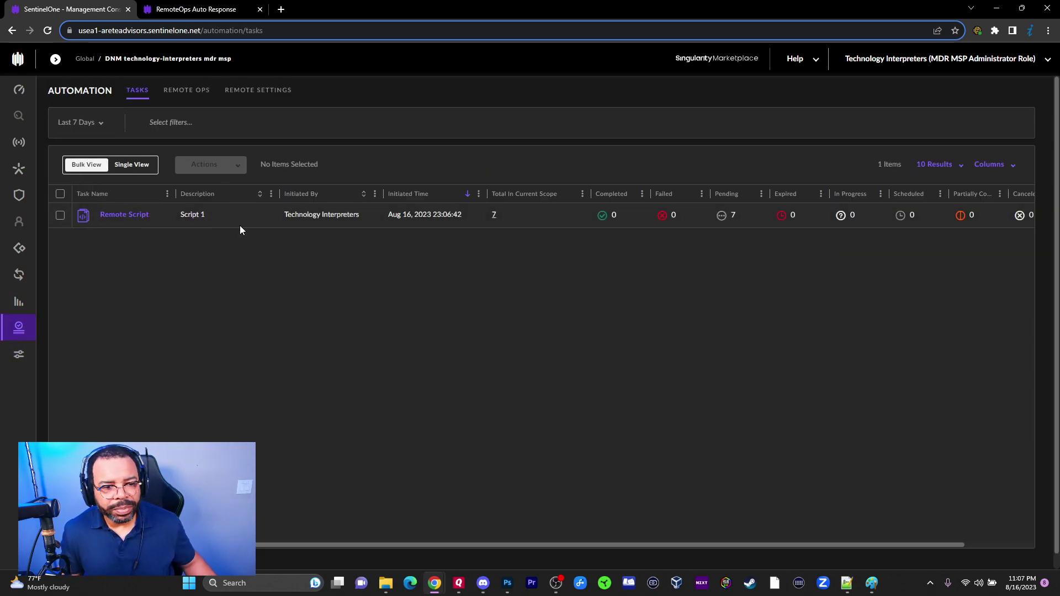
{"action": "left_click", "coordinate": [241, 89]}
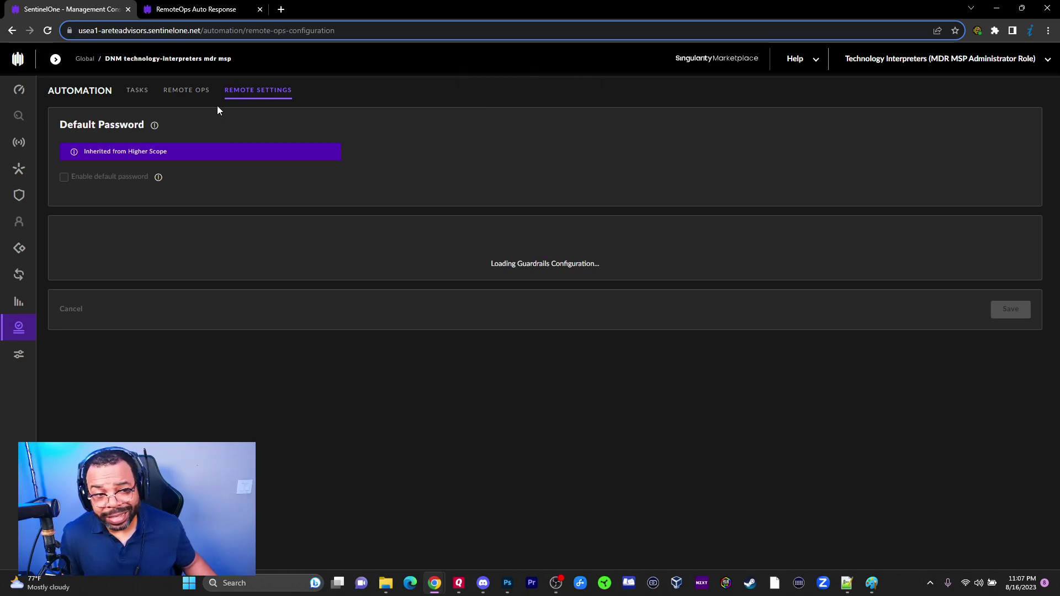
{"action": "left_click", "coordinate": [200, 91]}
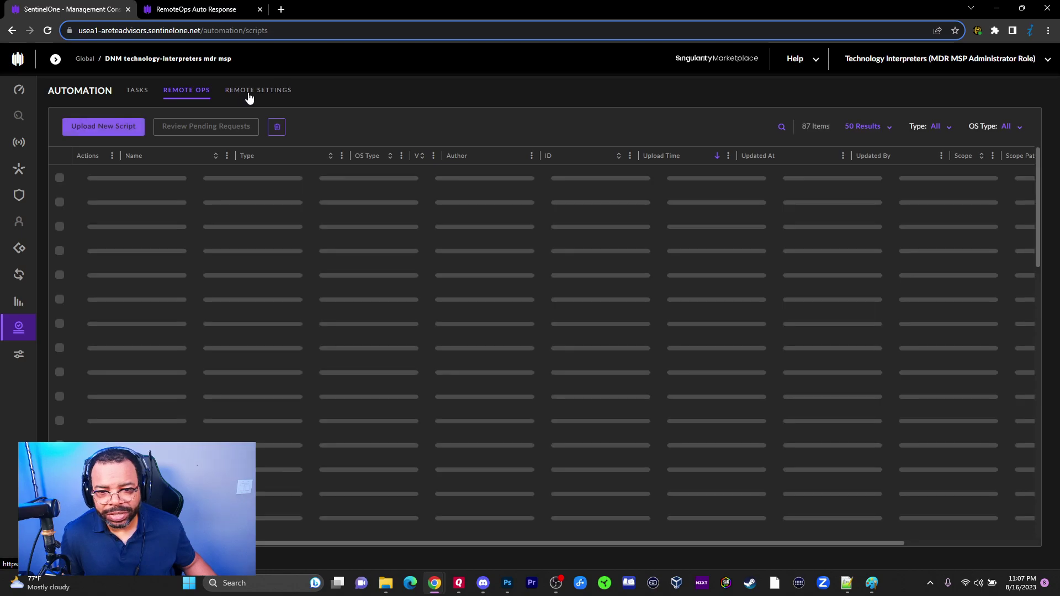
{"action": "left_click", "coordinate": [250, 94]}
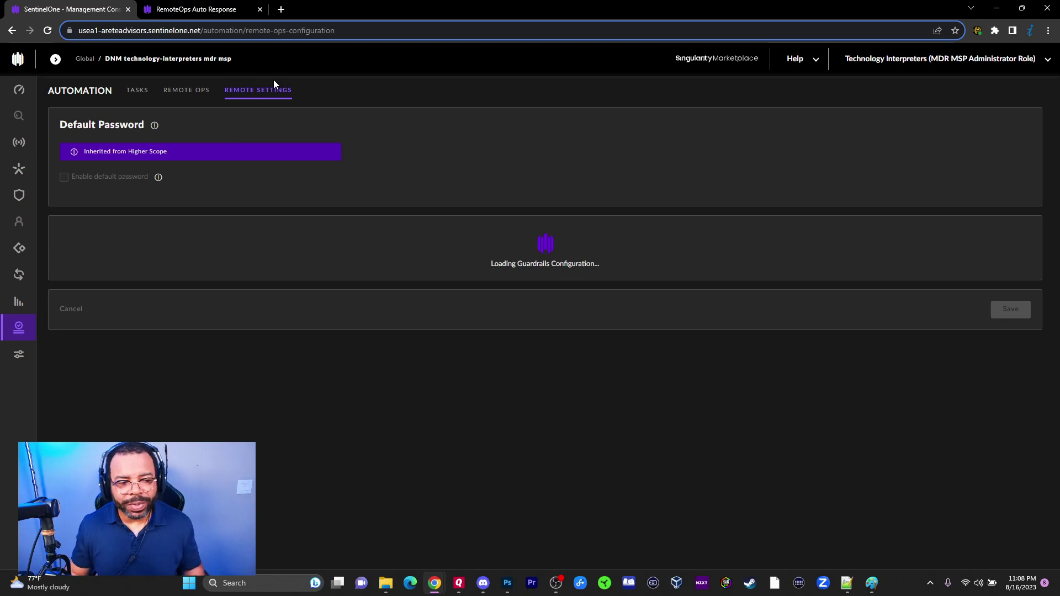
{"action": "mouse_move", "coordinate": [20, 360]}
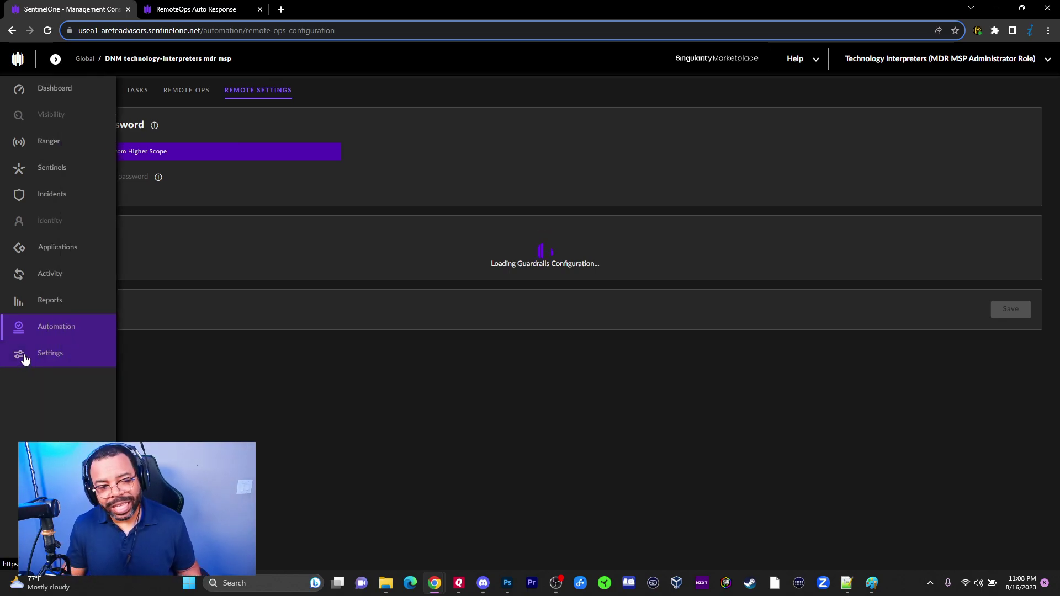